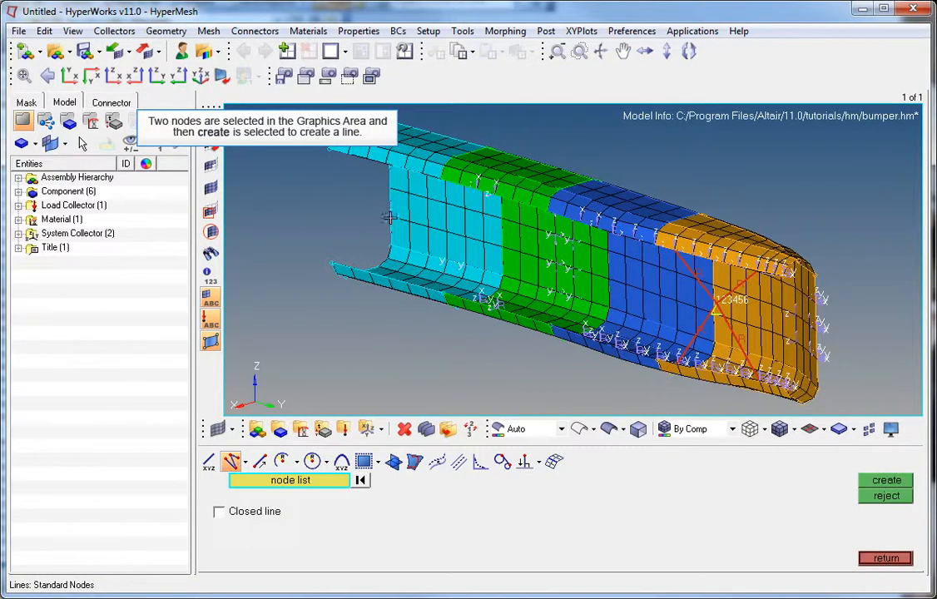
- Create a standard-nodes line between two diagonally adjacent nodes at the open edge of the center component's vertical face
click(410, 192)
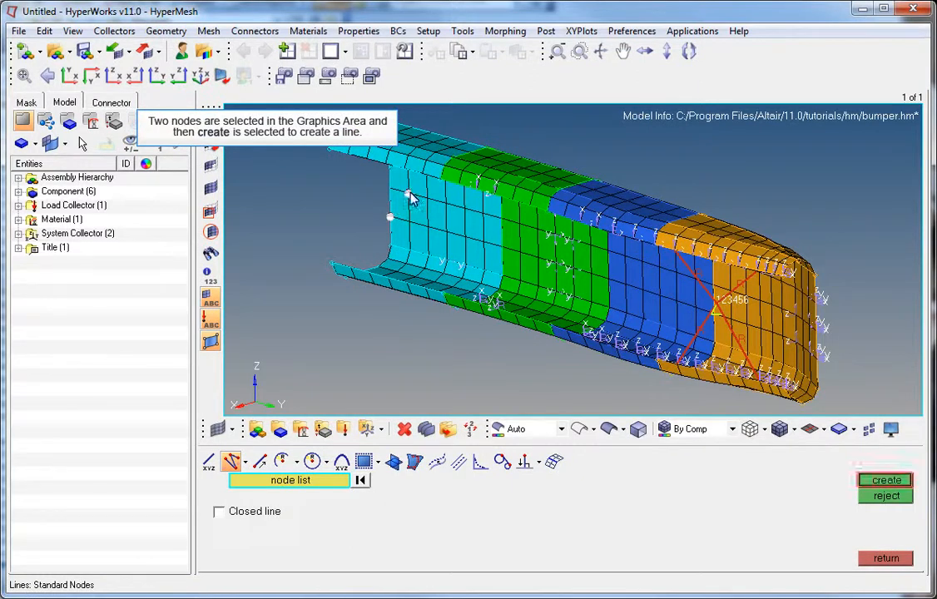
click(898, 481)
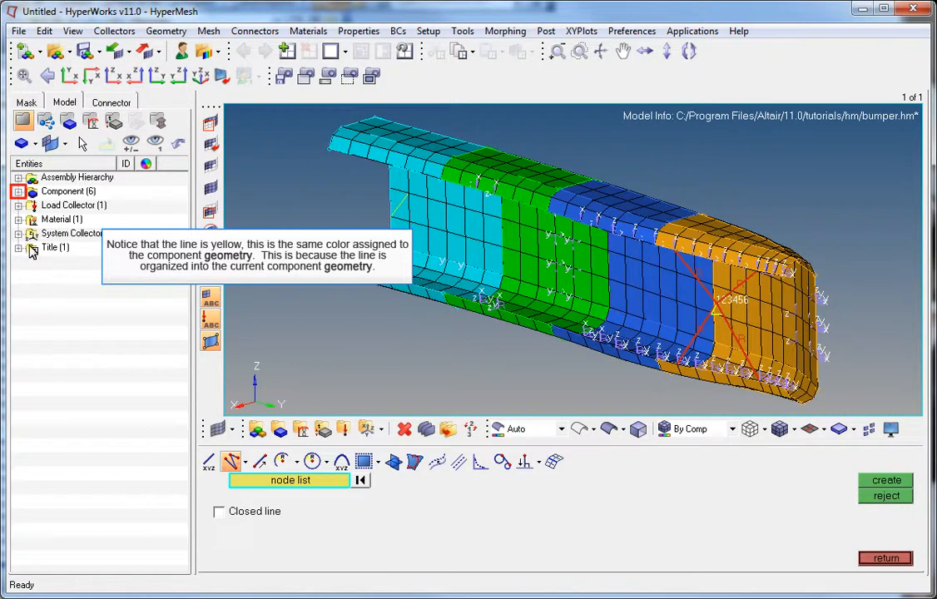
- Make the rigid component current and create a second line between two diagonally adjacent nodes on the center component's vertical face
click(18, 191)
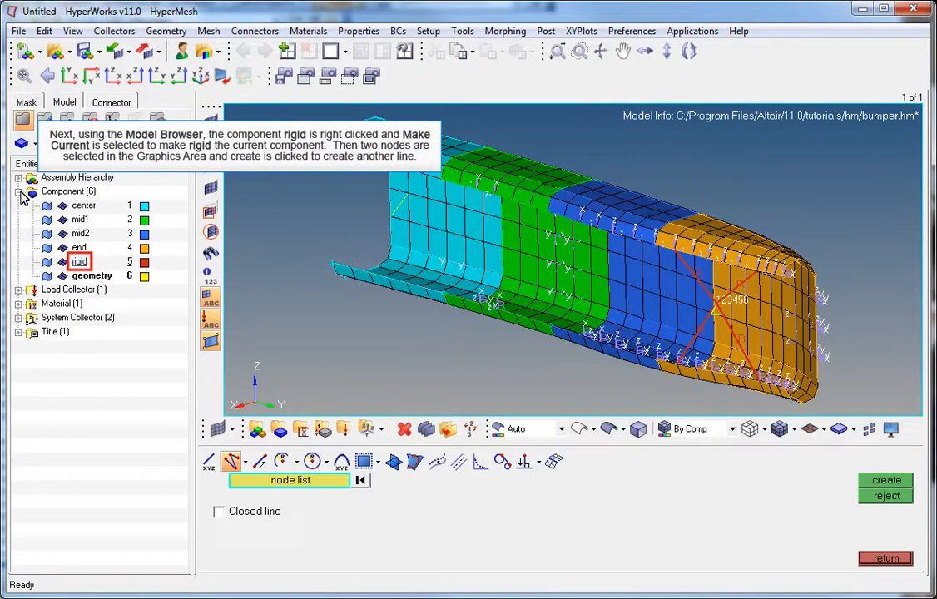
click(80, 262)
right_click(80, 262)
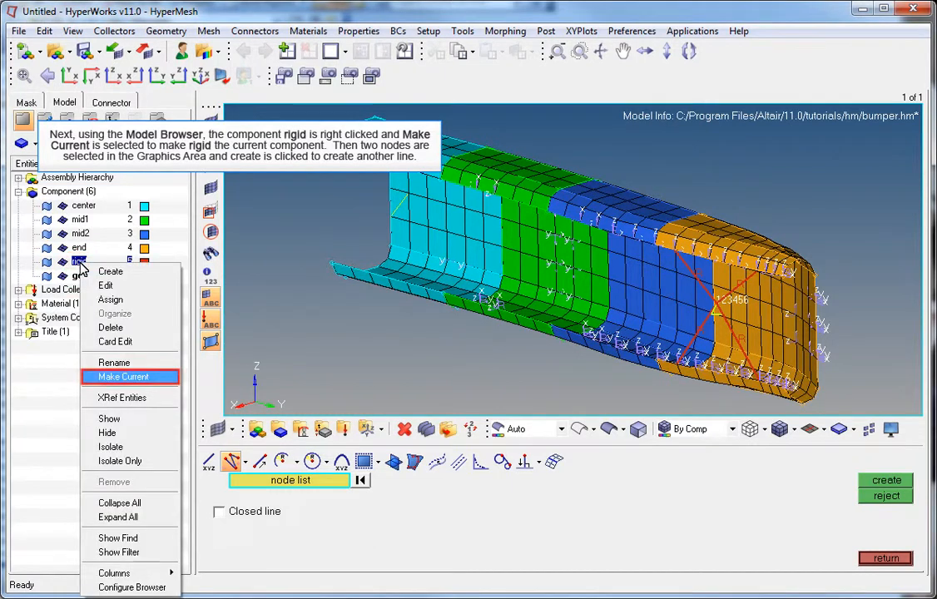
click(122, 377)
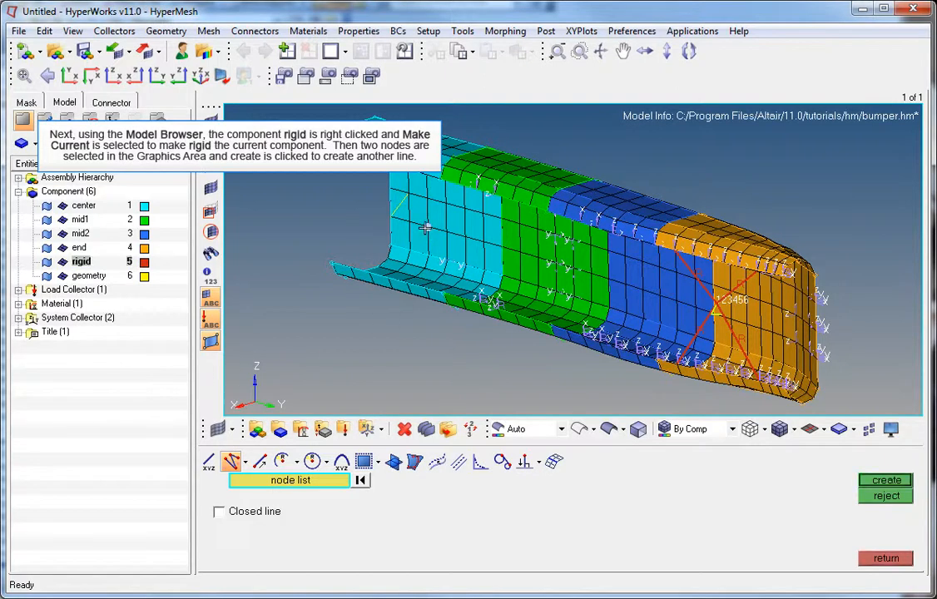
click(445, 204)
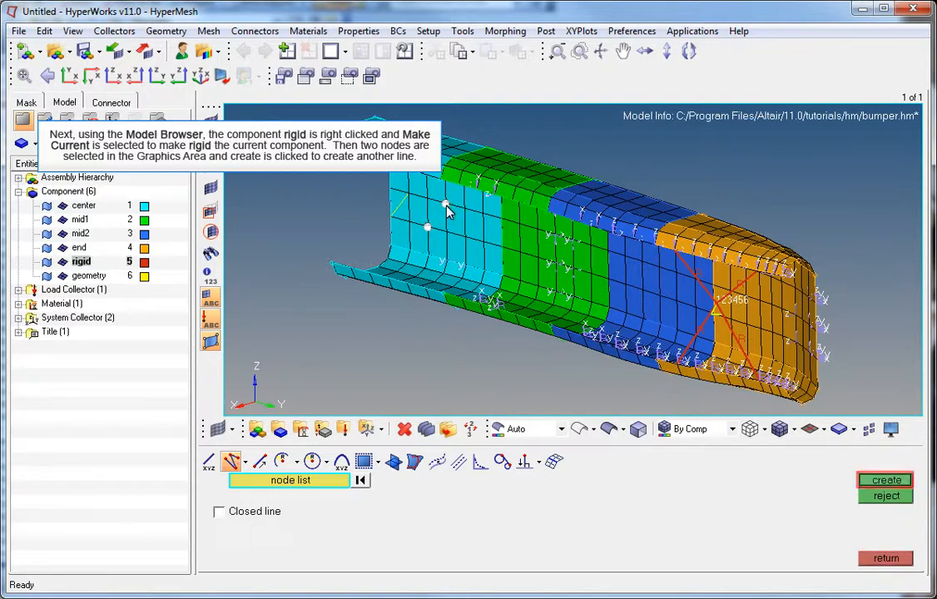
click(895, 484)
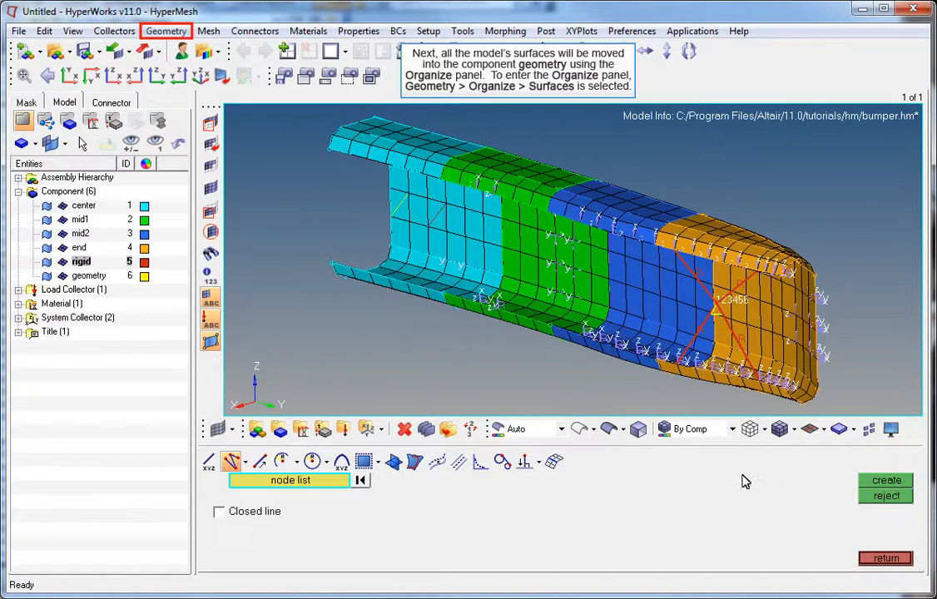
- Organize all surfaces in the model by moving them into the geometry component
click(166, 30)
mouse_move(213, 125)
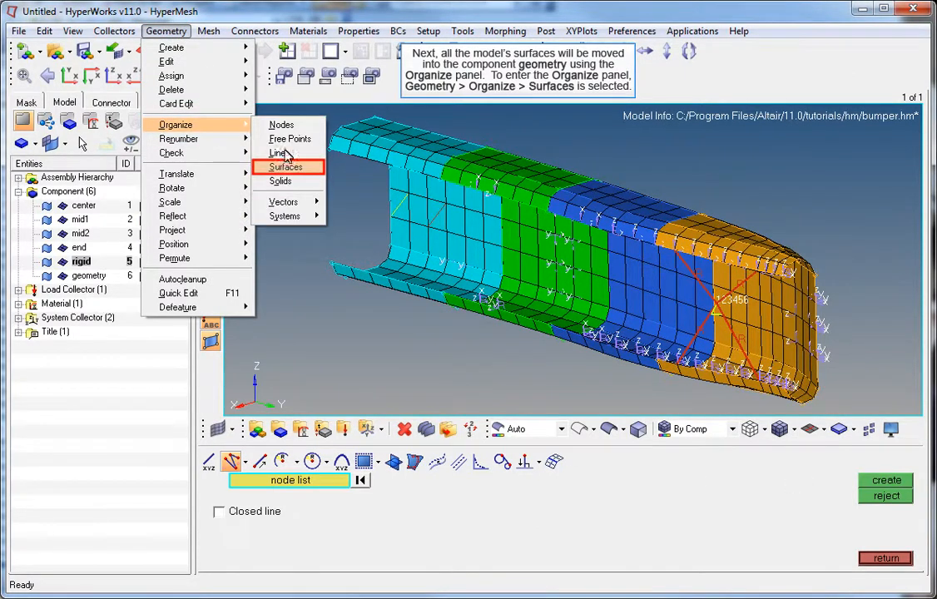
click(289, 168)
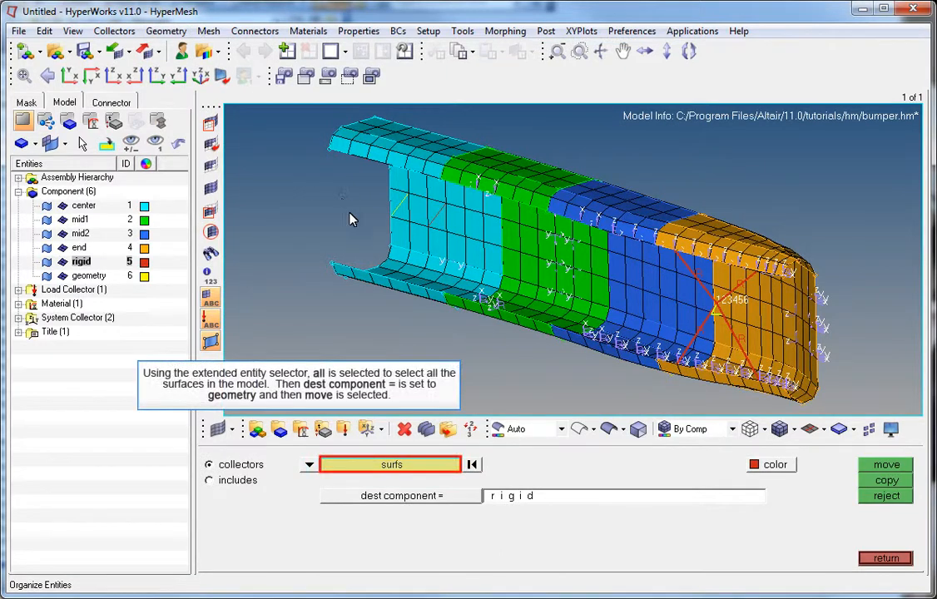
click(387, 465)
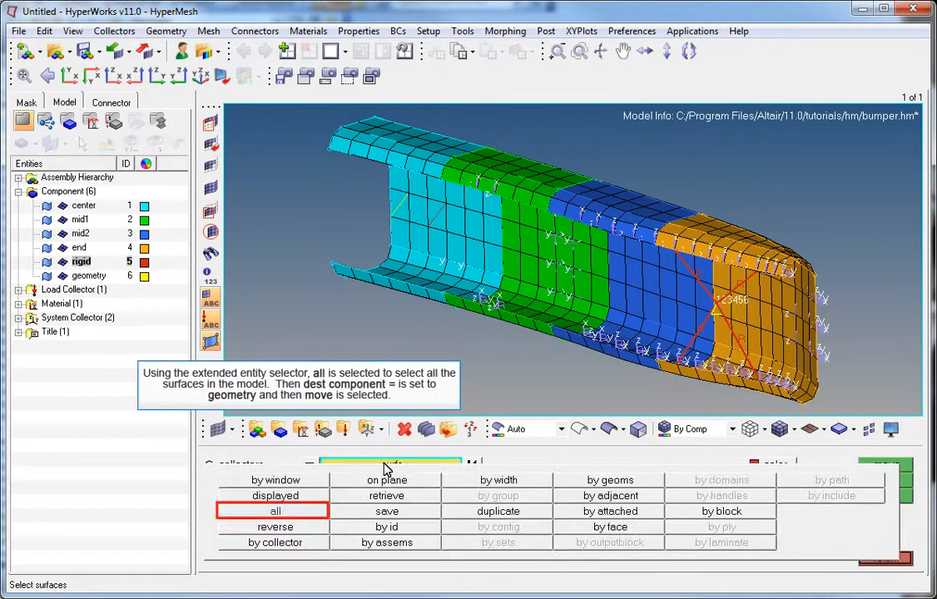
click(287, 513)
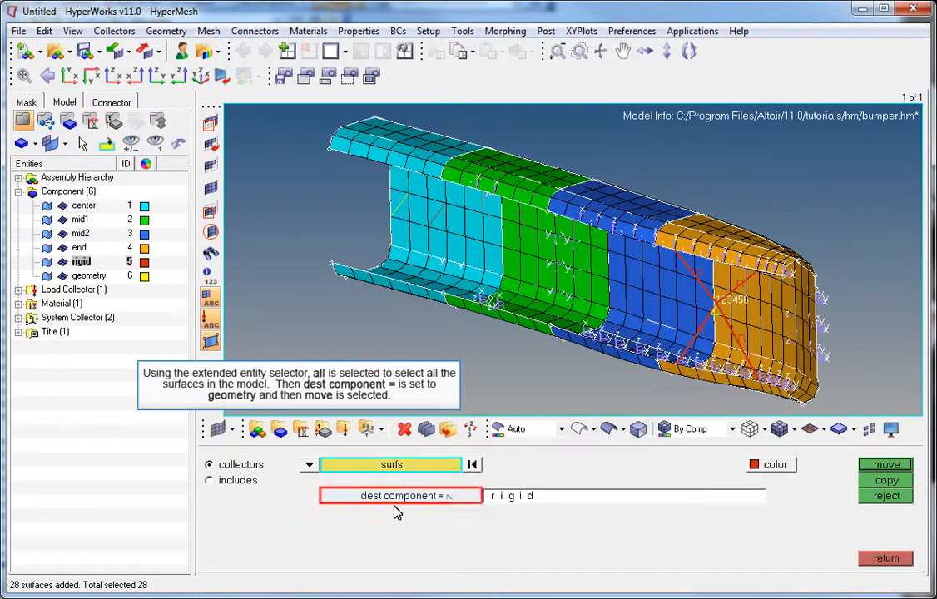
click(449, 498)
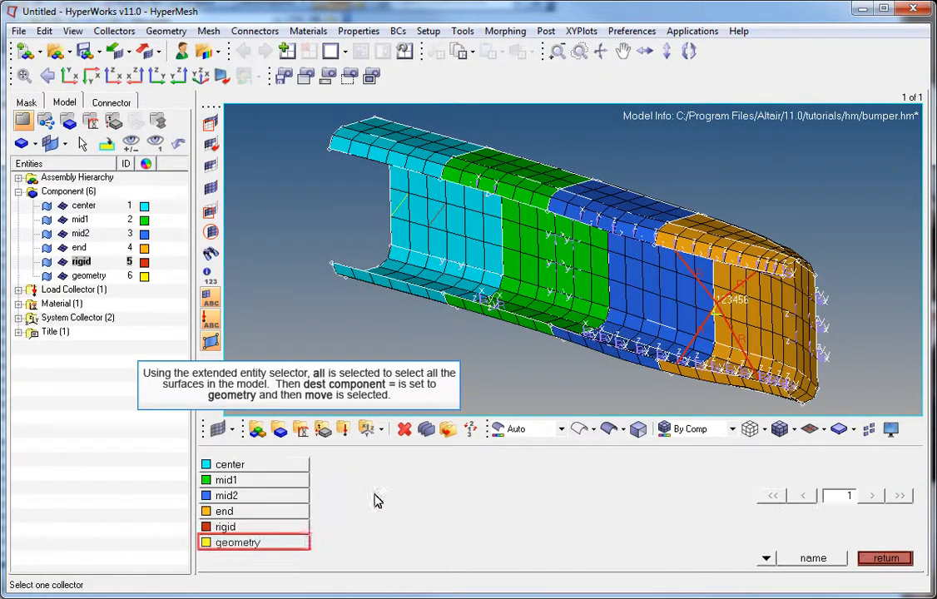
click(255, 547)
click(889, 465)
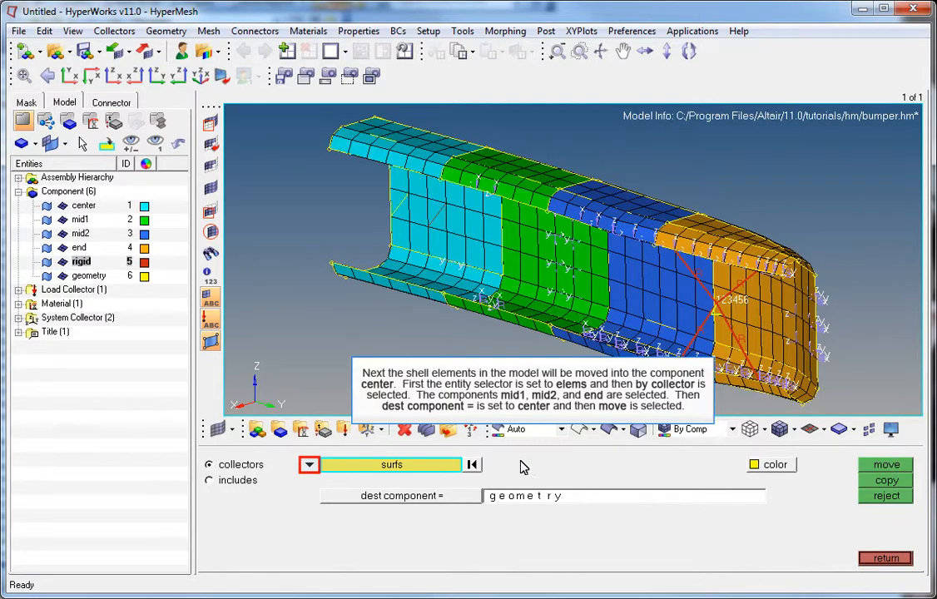
- Move the elements of the mid1, mid2 and end components into the center component, selecting them by collector
click(310, 466)
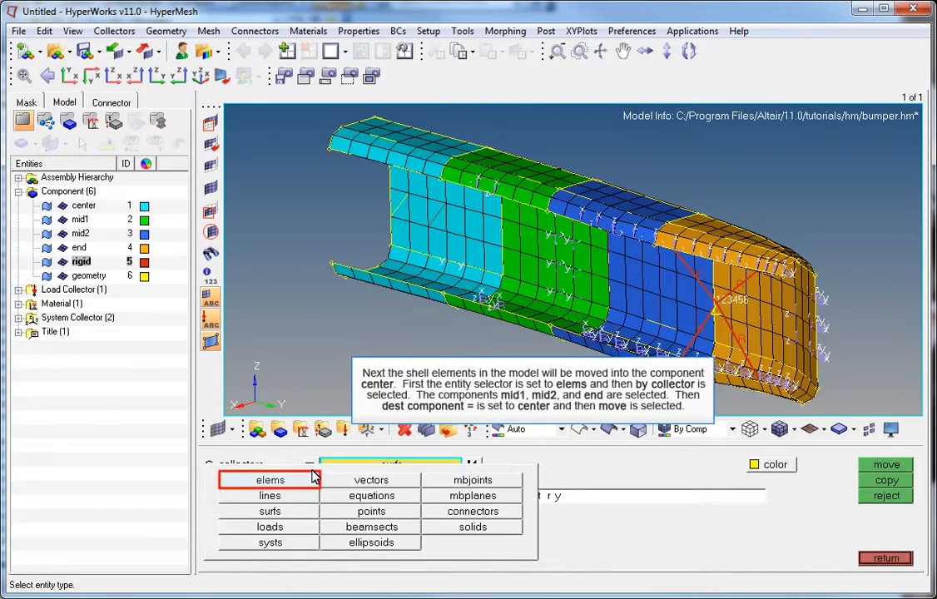
click(314, 485)
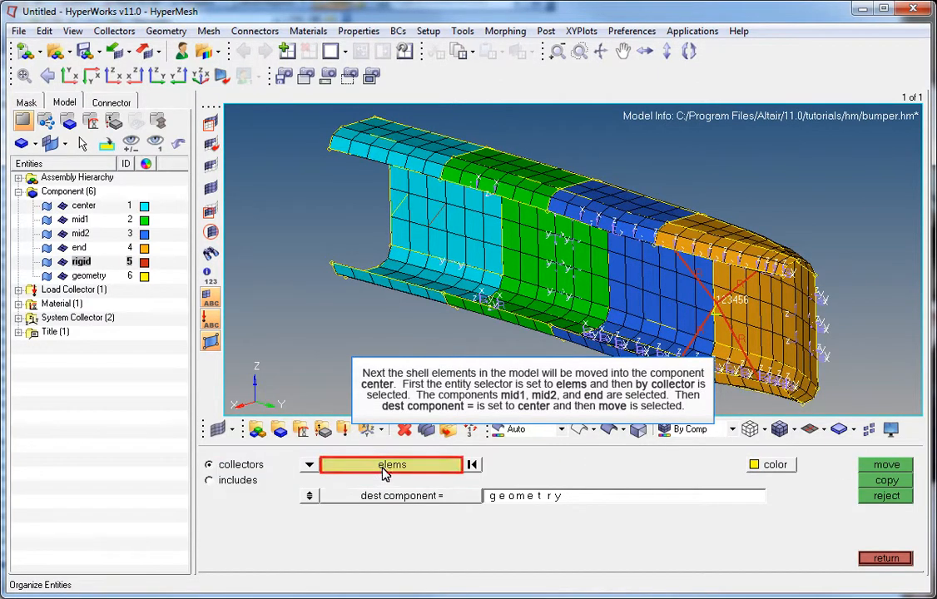
click(386, 469)
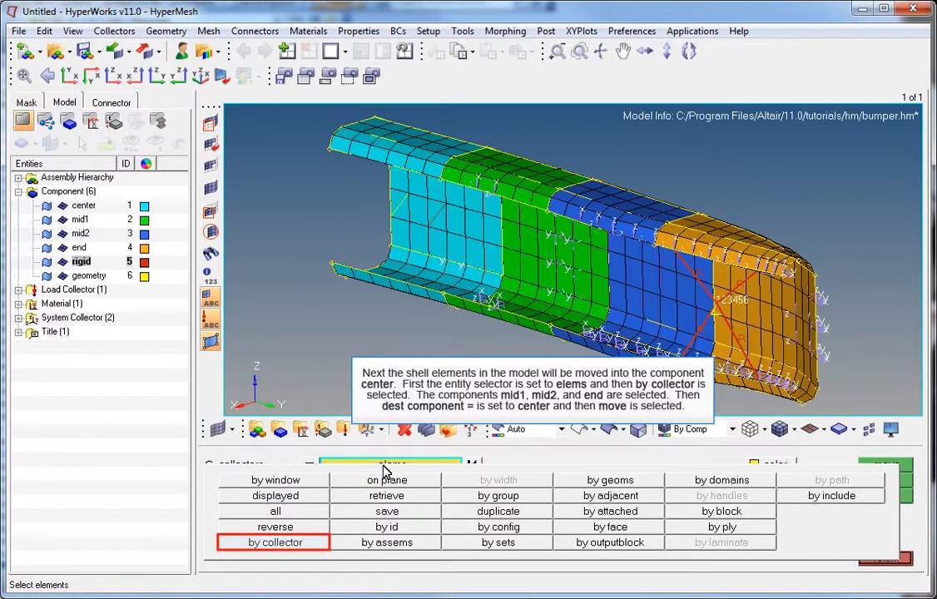
click(303, 546)
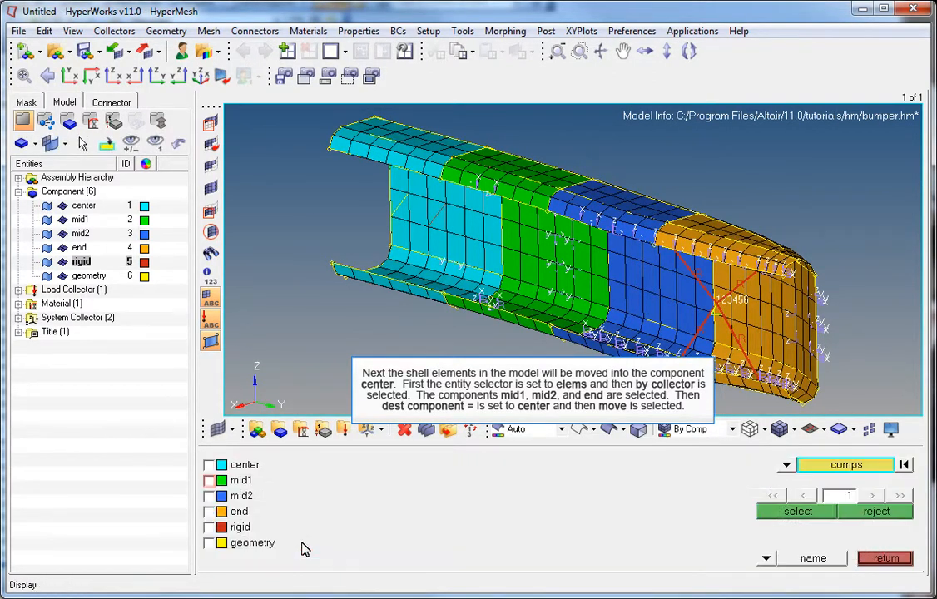
click(209, 481)
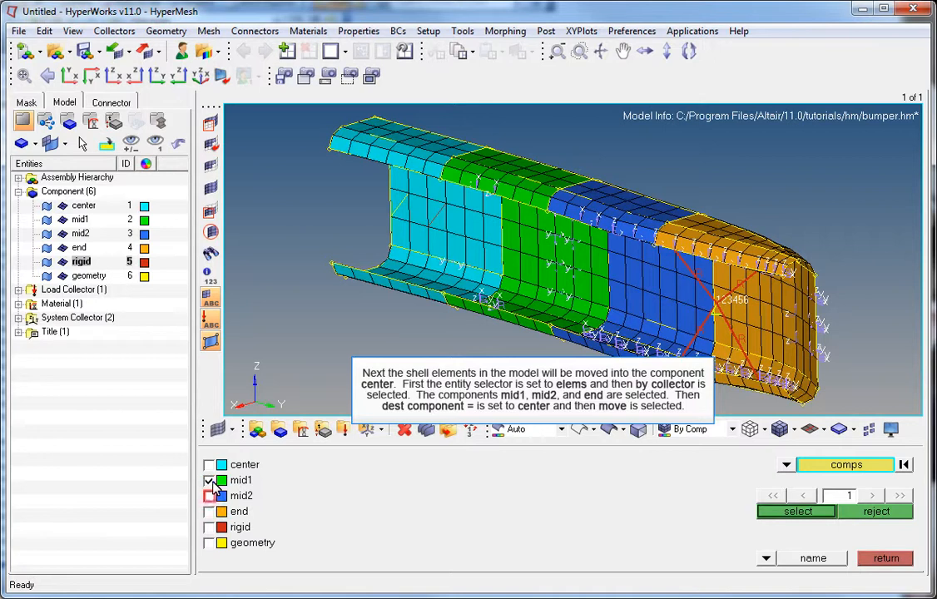
click(209, 496)
click(209, 512)
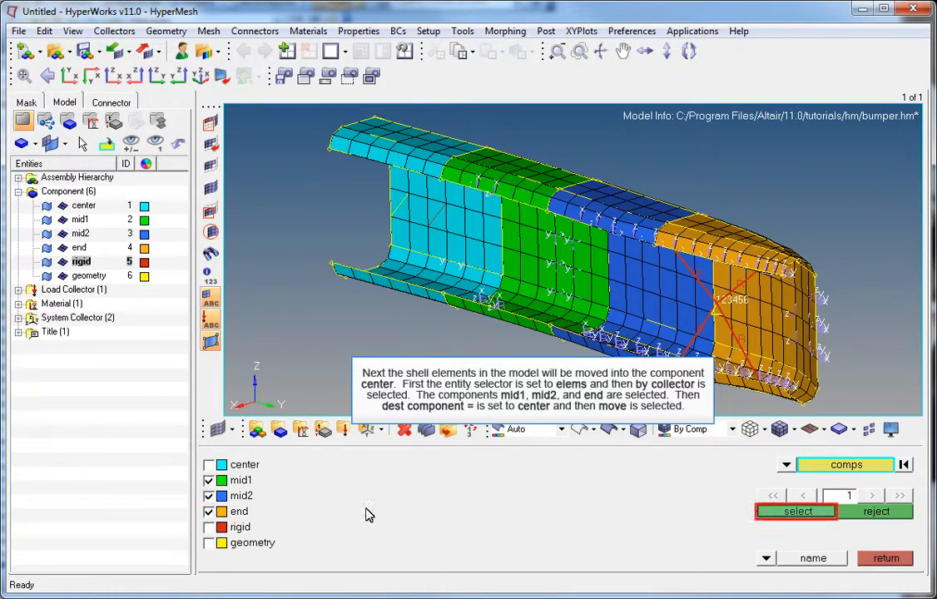
click(802, 511)
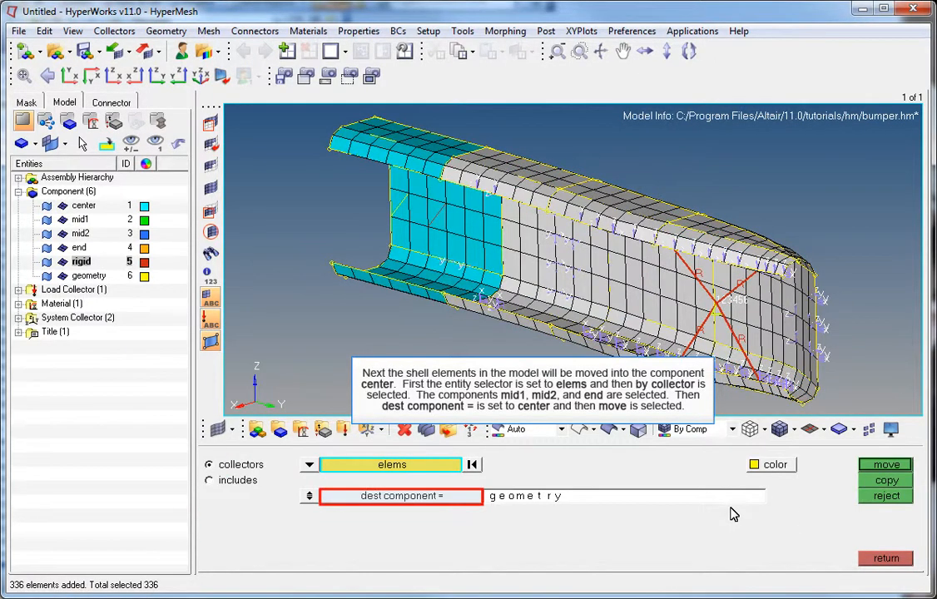
click(431, 498)
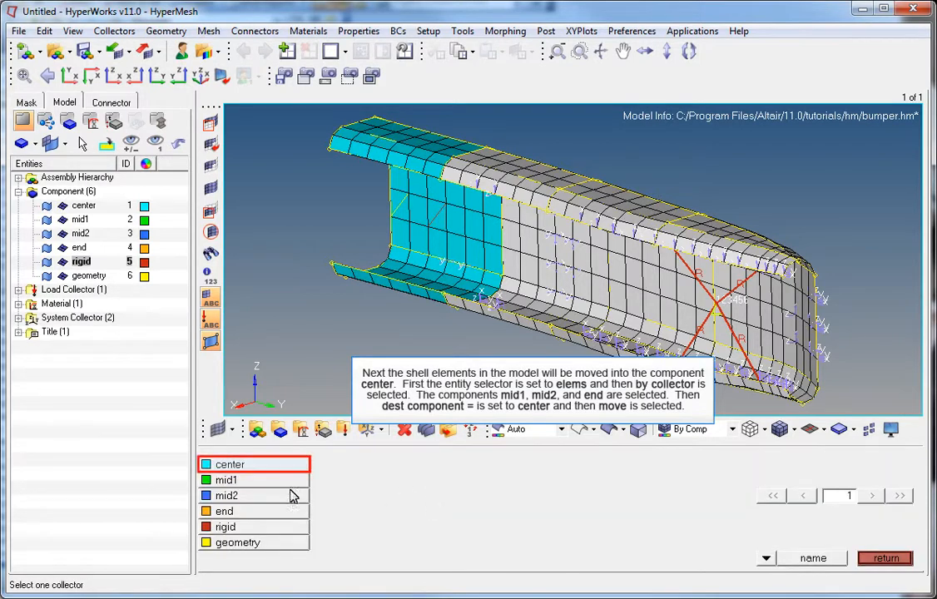
click(241, 466)
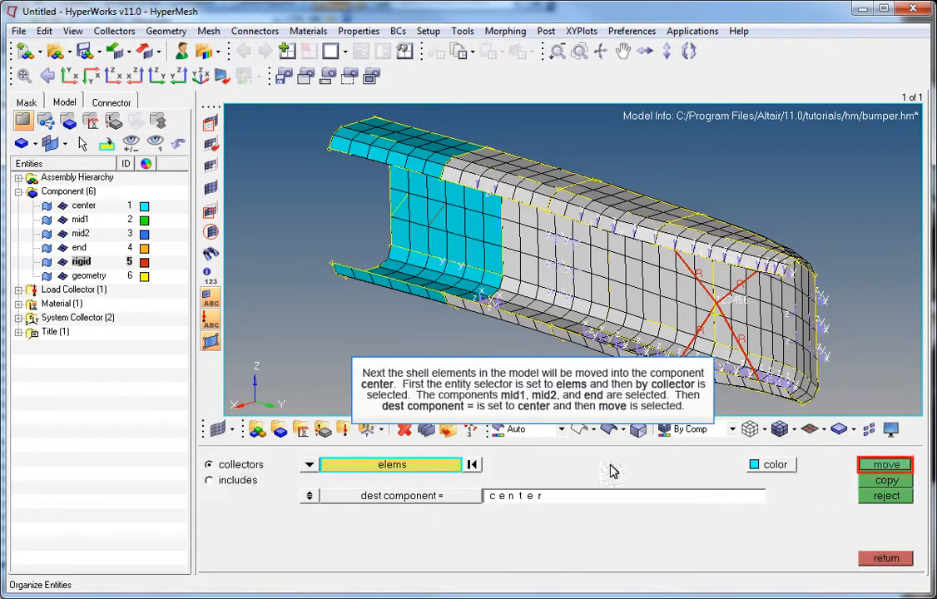
click(887, 465)
click(884, 559)
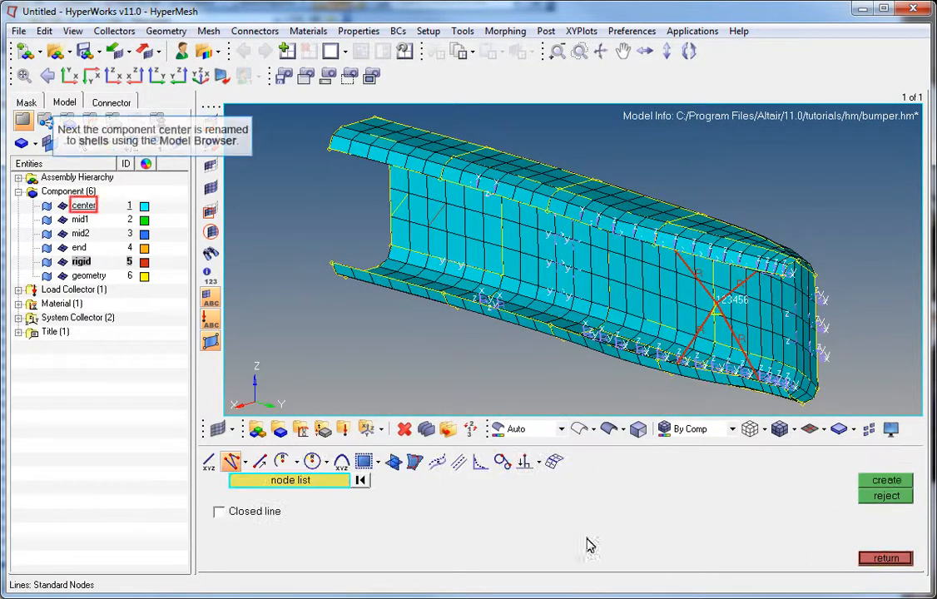
- Rename the center component as shells
right_click(84, 205)
click(125, 308)
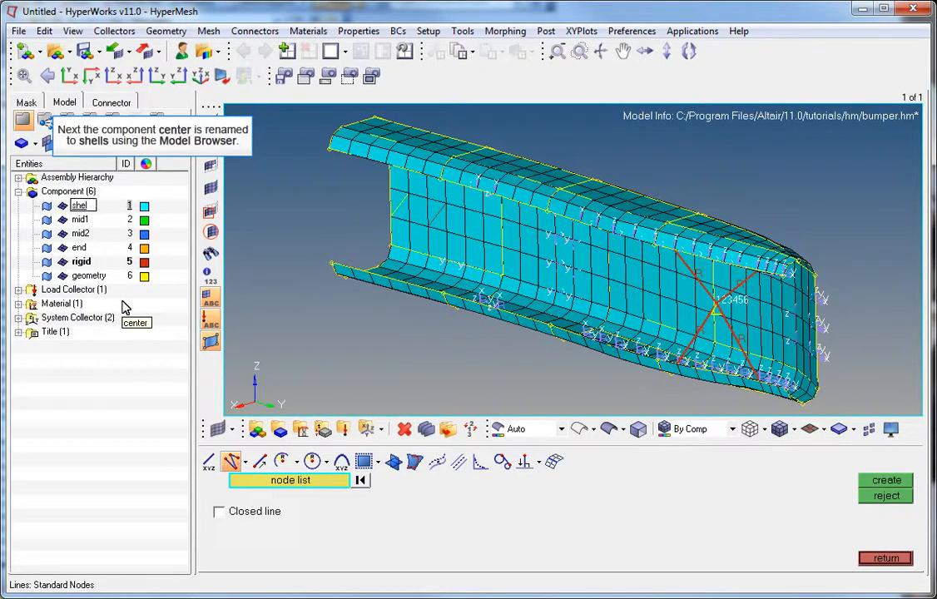
key(Return)
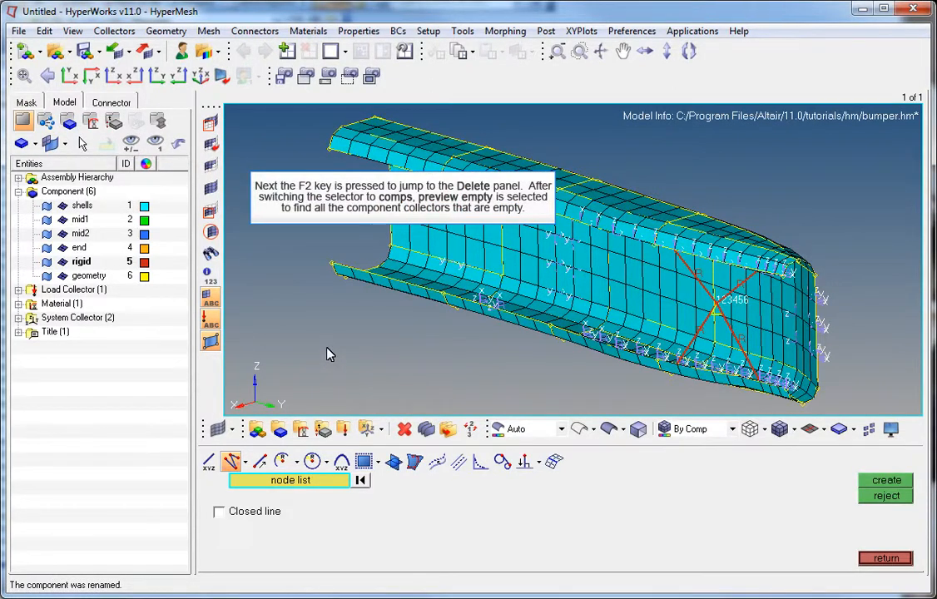
- Find the empty components with preview empty, review the selection and delete mid1, mid2 and end
key(F2)
click(208, 465)
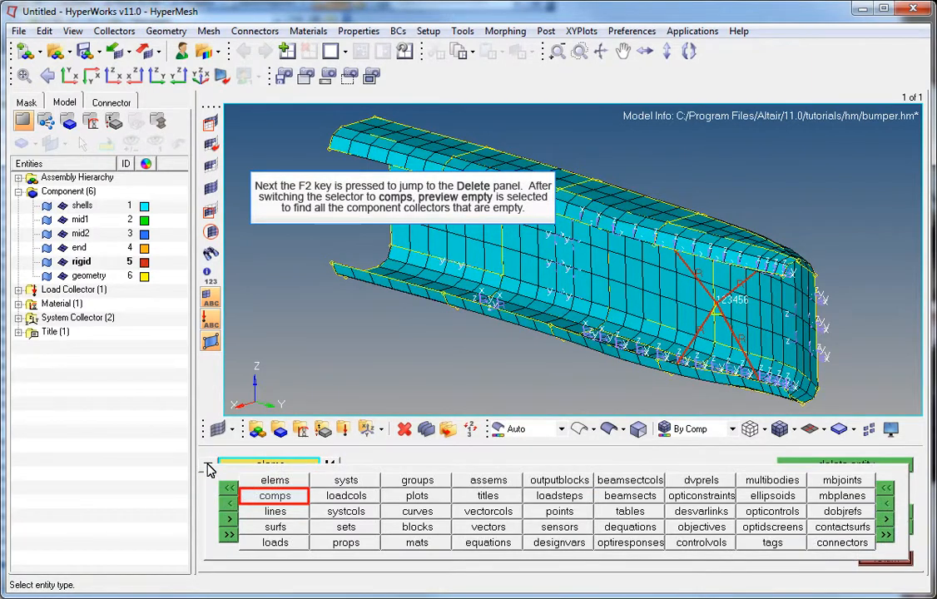
click(275, 496)
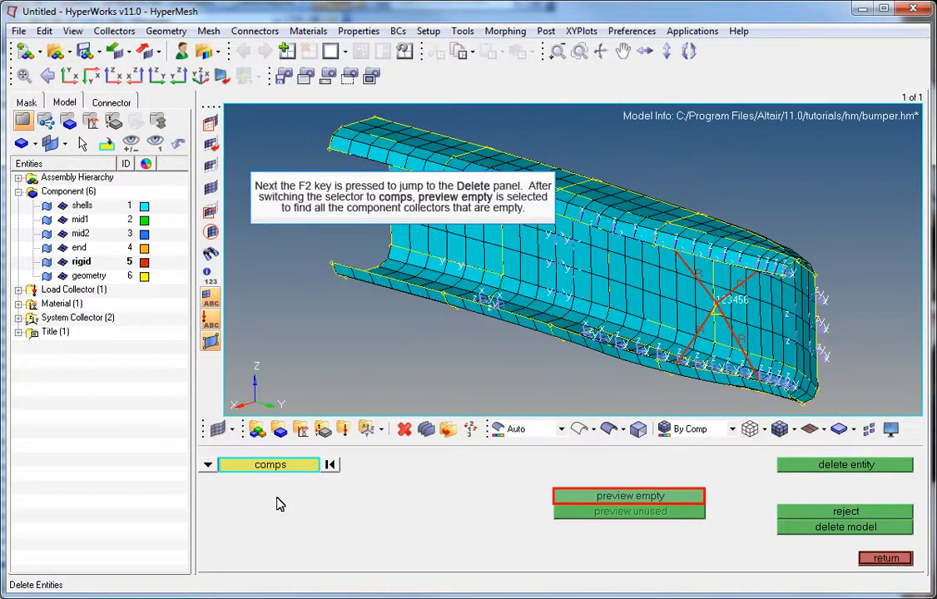
click(681, 503)
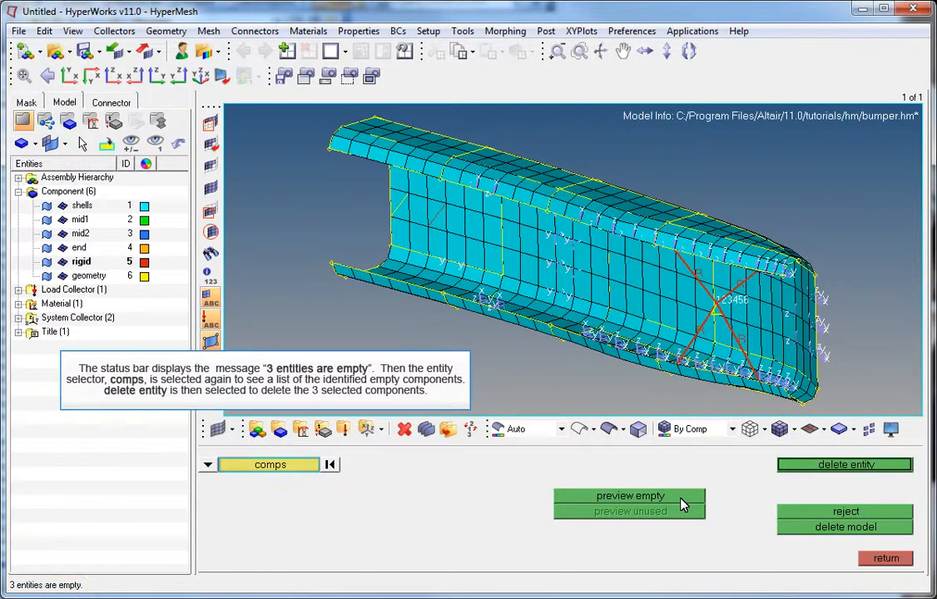
click(294, 468)
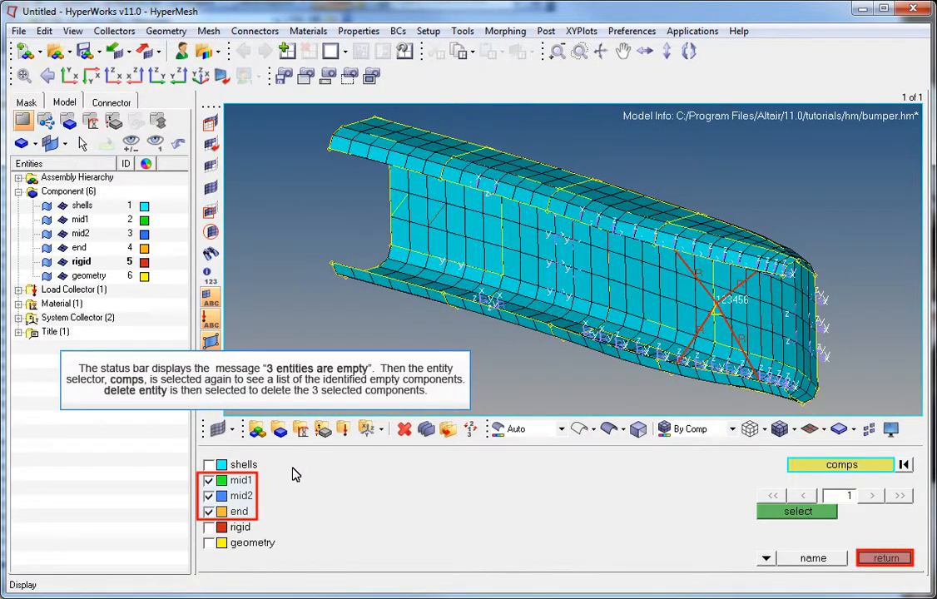
click(885, 559)
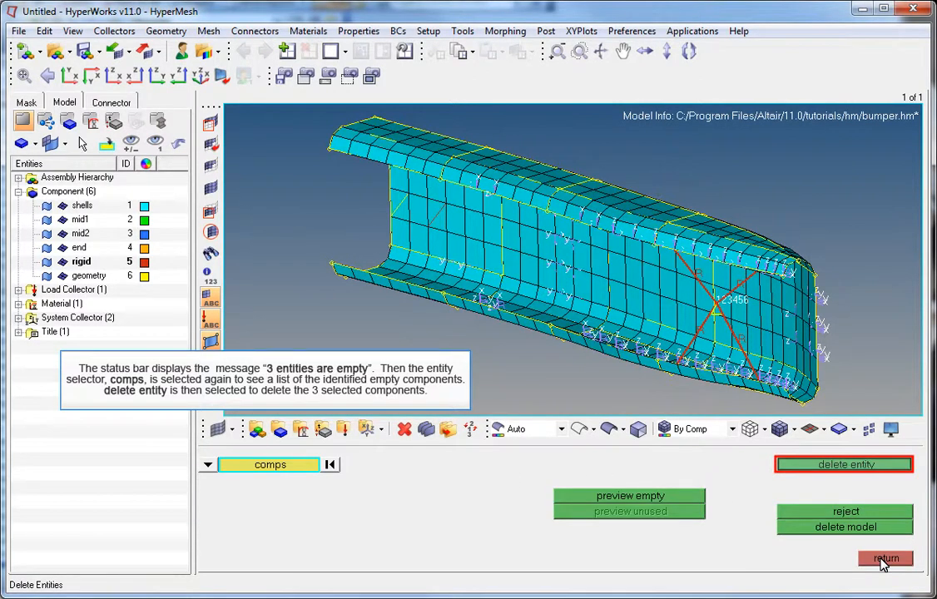
click(894, 466)
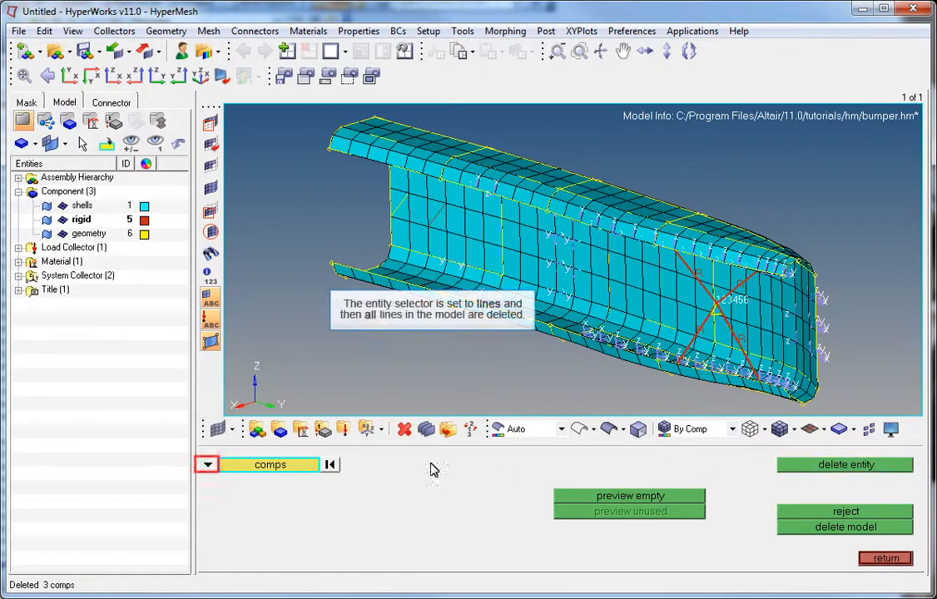
- Delete all lines in the model
click(208, 464)
click(292, 511)
click(291, 467)
click(274, 507)
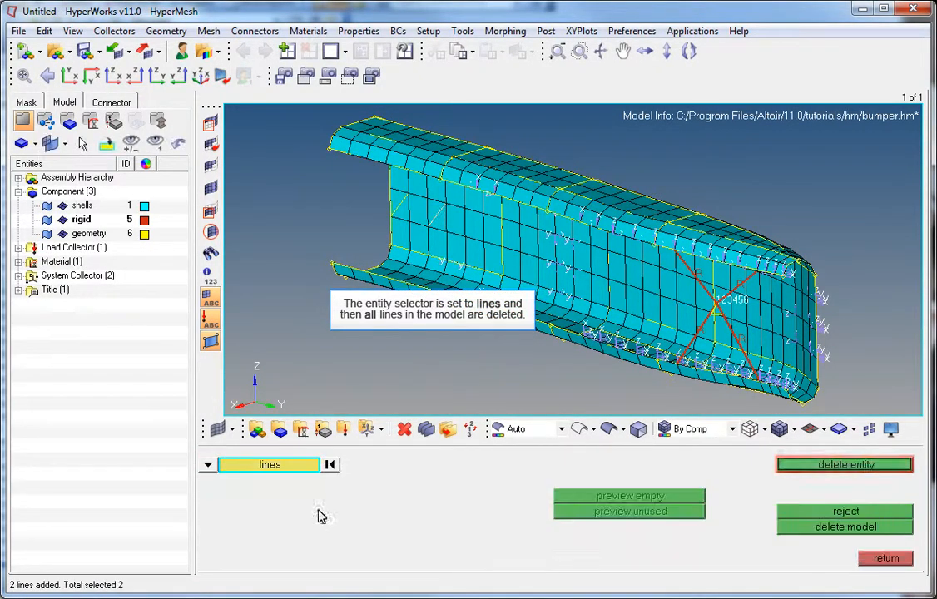
click(854, 470)
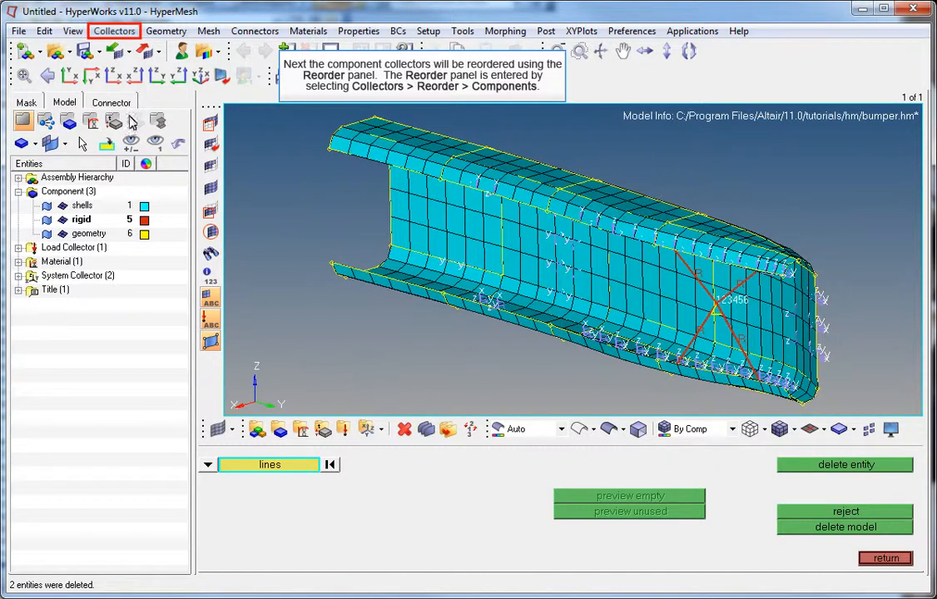
- Start reordering the components and list them by name(id) for selection
click(114, 30)
mouse_move(147, 111)
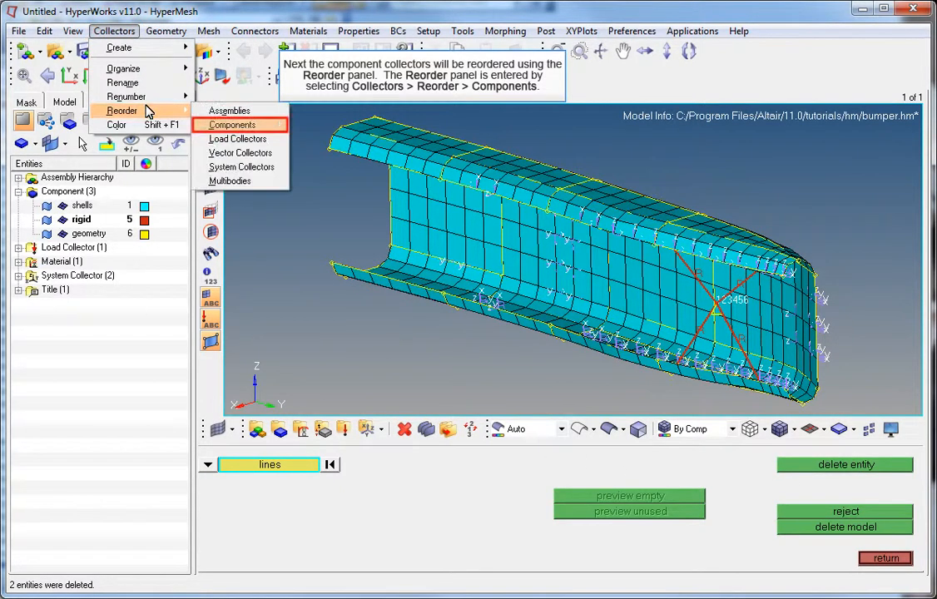
click(228, 125)
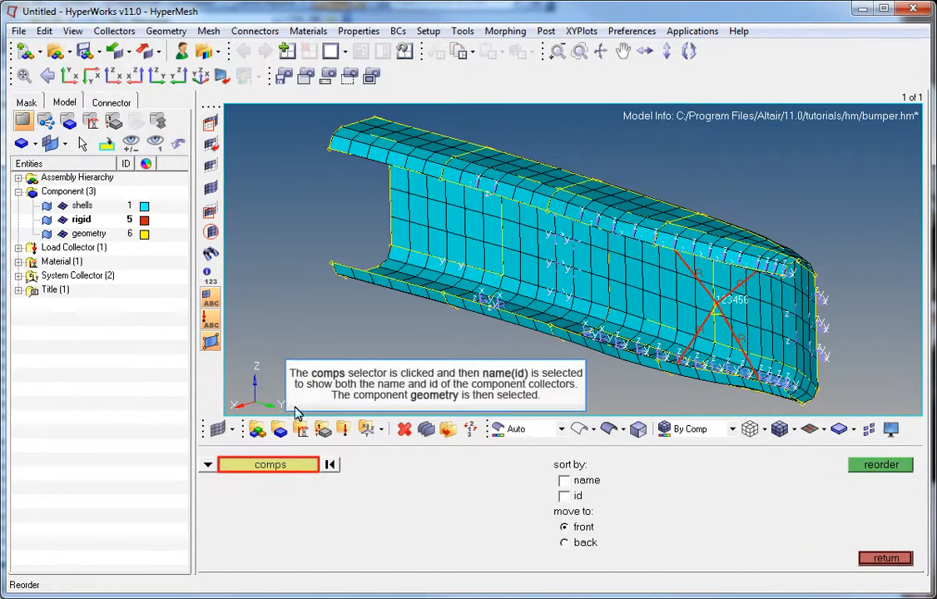
click(298, 471)
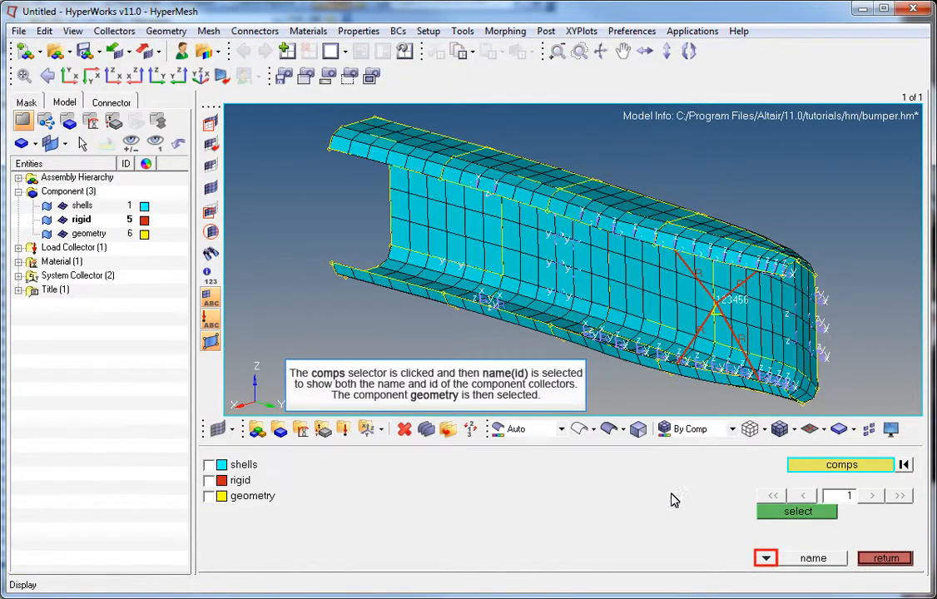
click(766, 558)
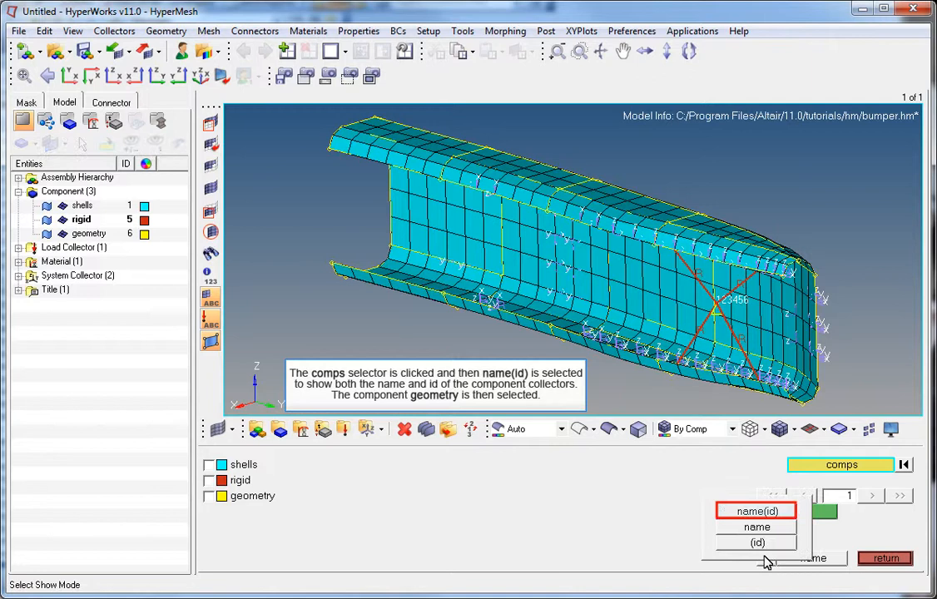
click(758, 512)
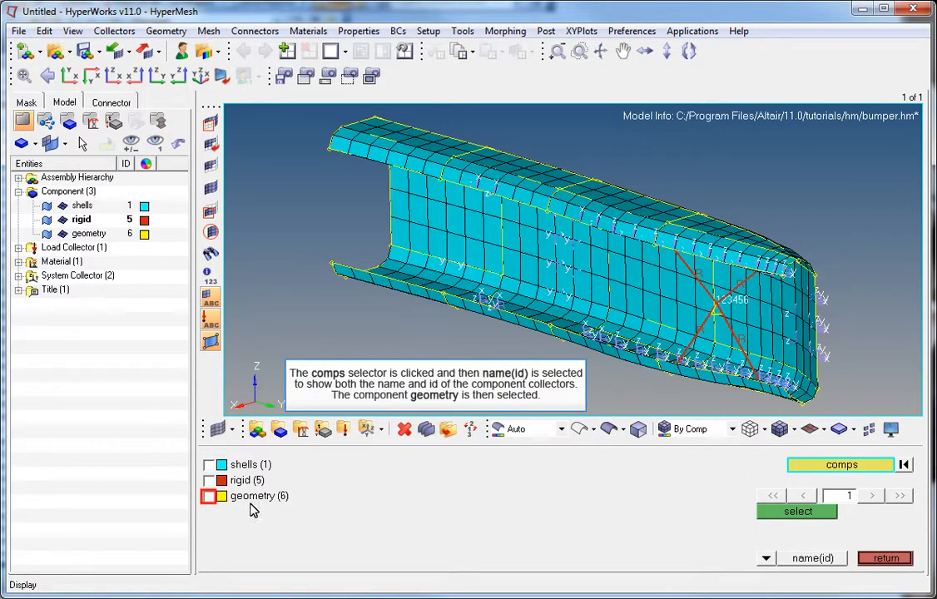
- Move the geometry component to the front of the component order, review the reordered list and close the reorder tool
click(209, 496)
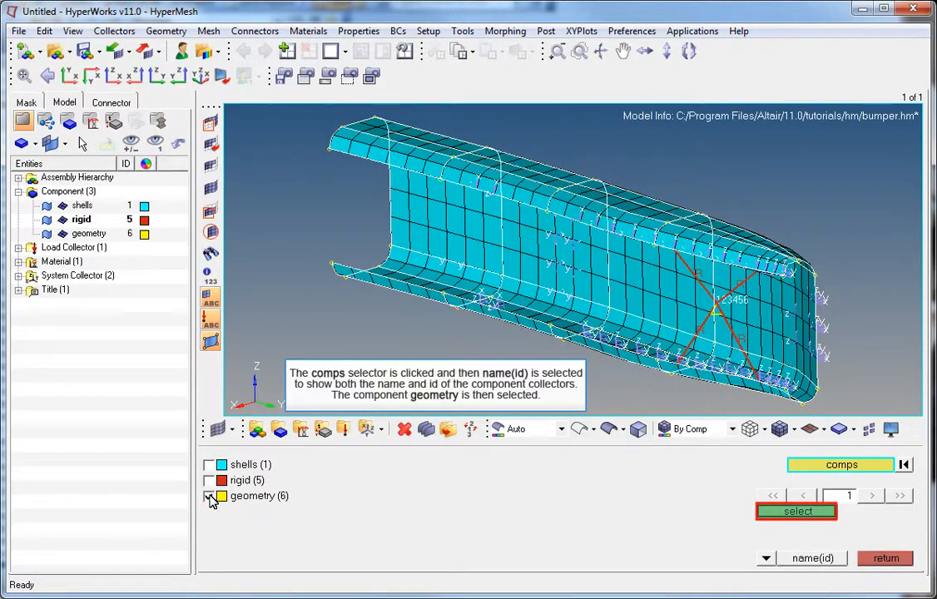
click(796, 513)
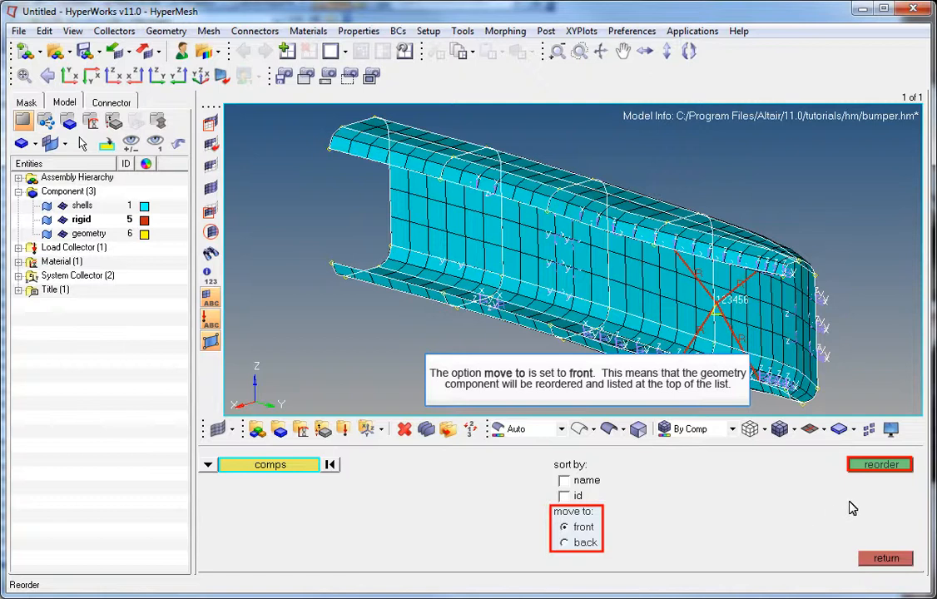
click(873, 468)
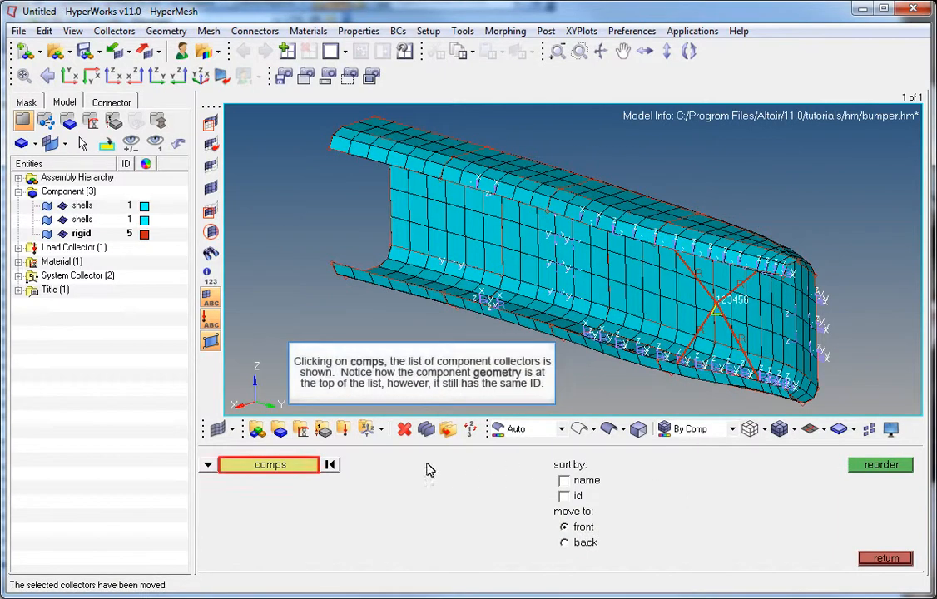
click(270, 465)
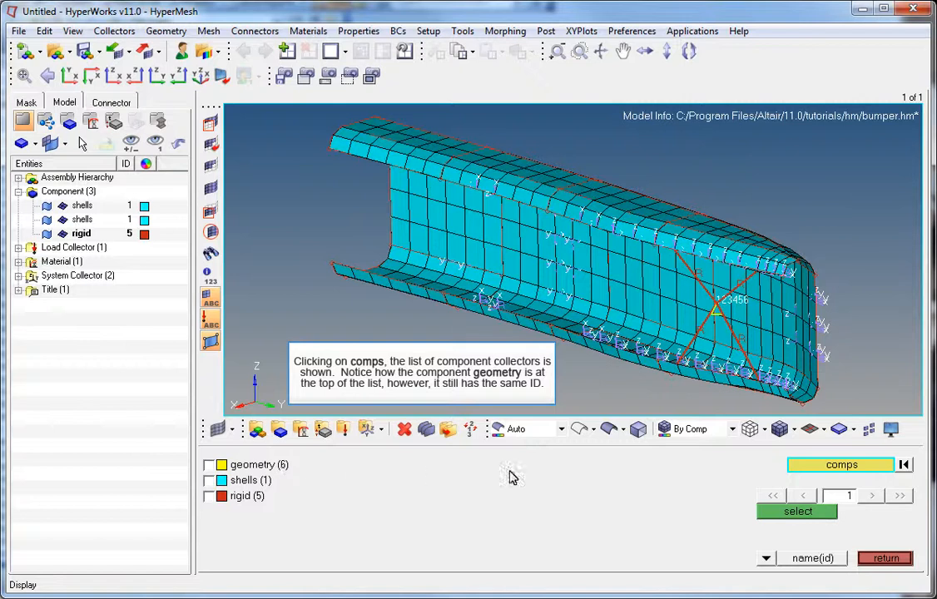
click(885, 560)
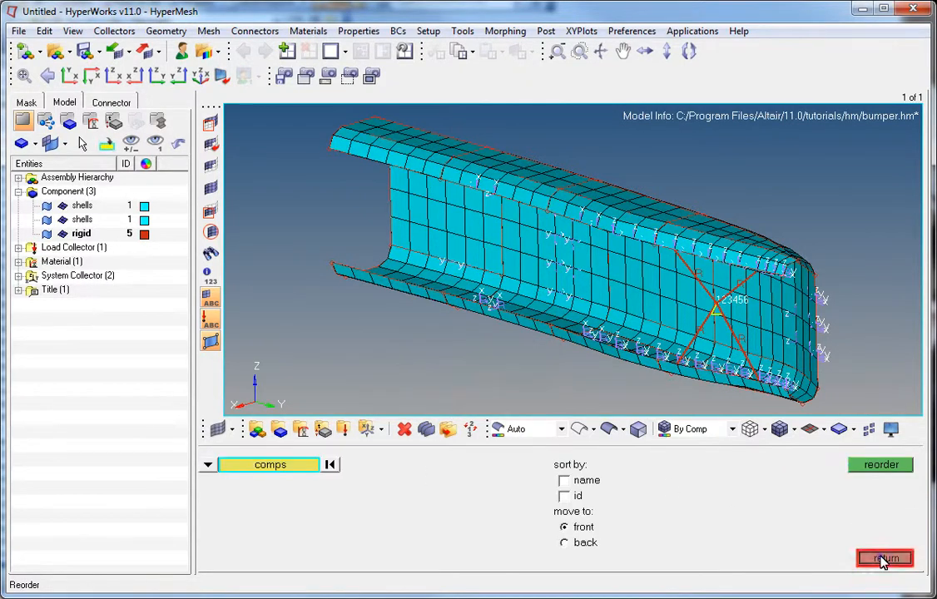
click(885, 560)
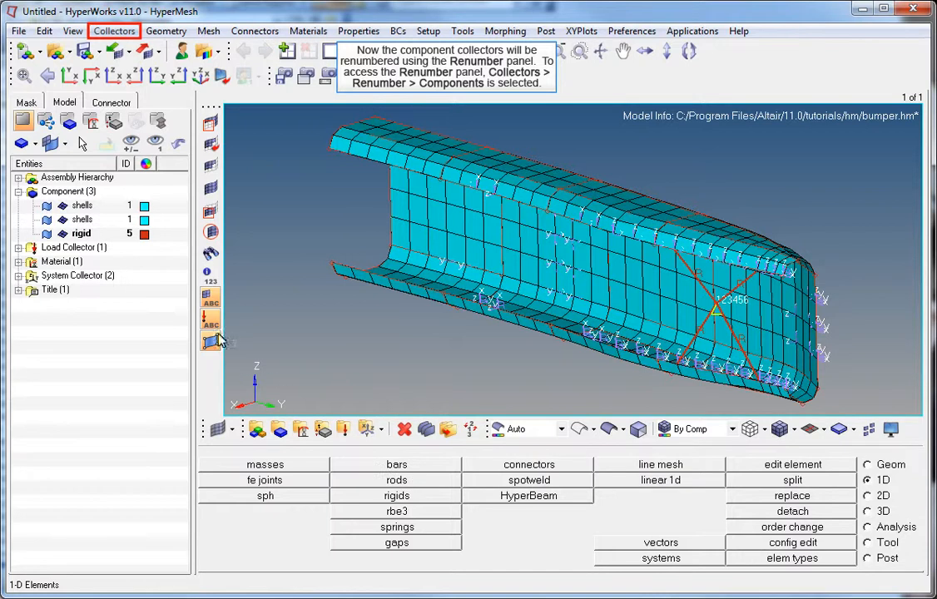
- Renumber all components starting with 1 and incrementing by 1, then review their IDs in the component list
click(114, 30)
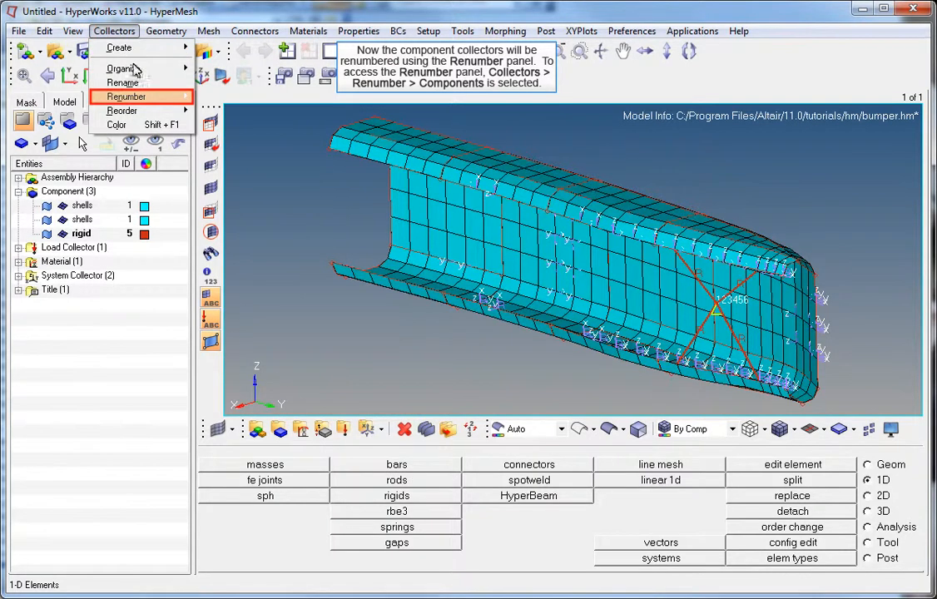
mouse_move(136, 98)
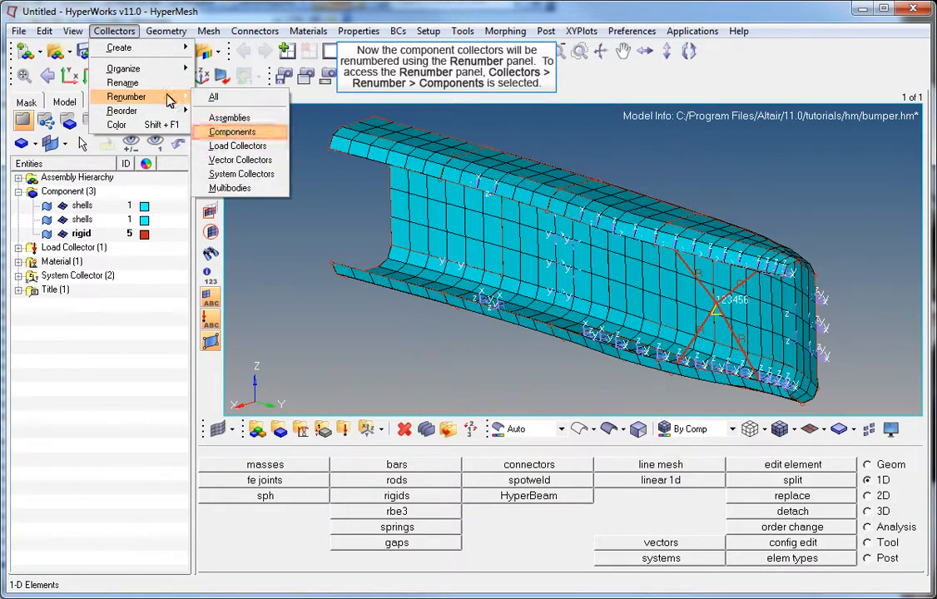
click(221, 126)
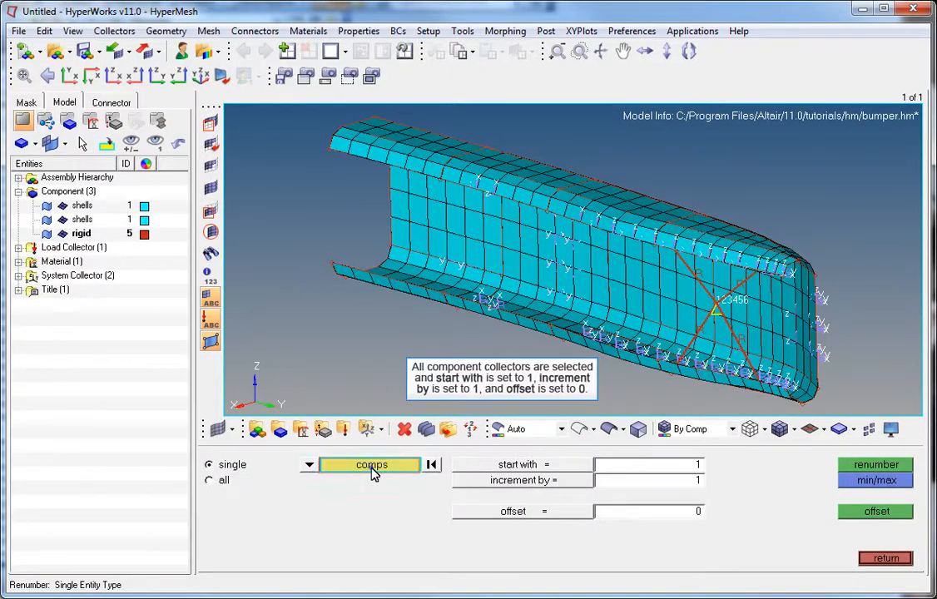
click(372, 467)
click(839, 466)
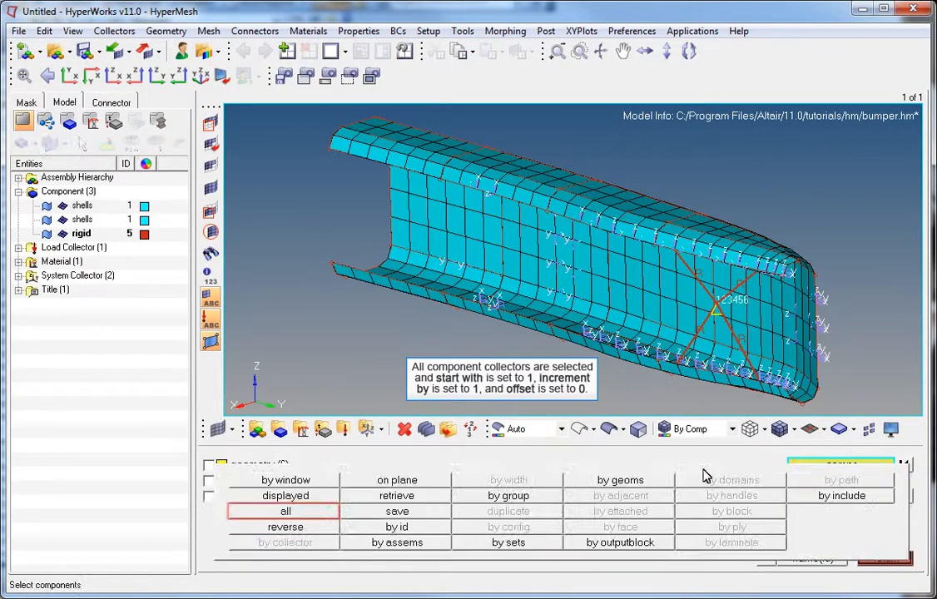
click(293, 512)
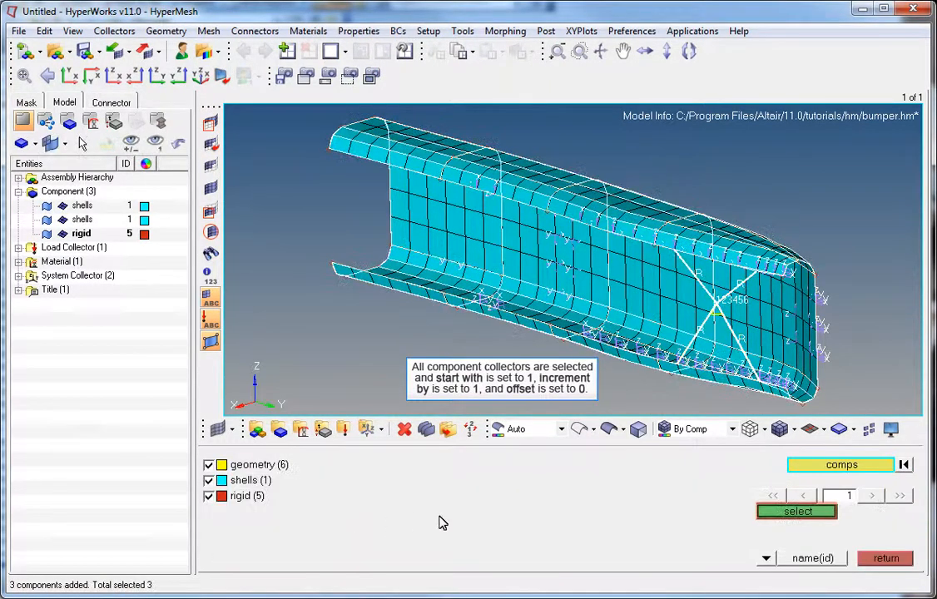
click(770, 514)
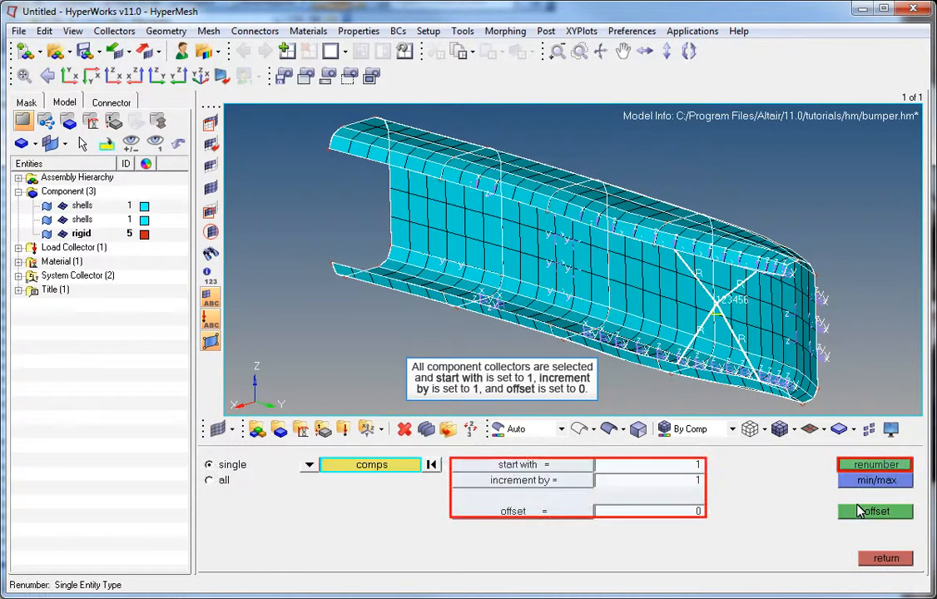
click(876, 465)
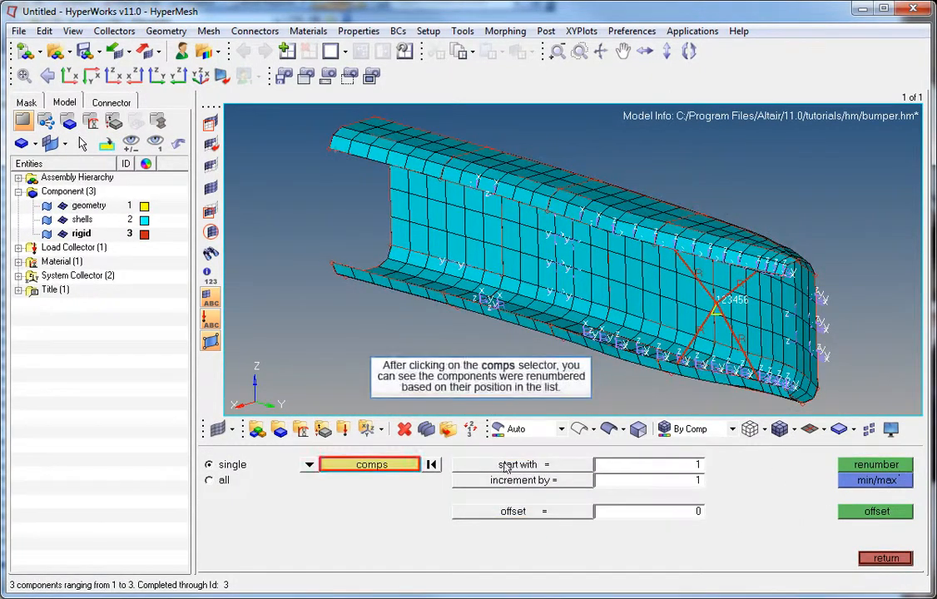
click(377, 464)
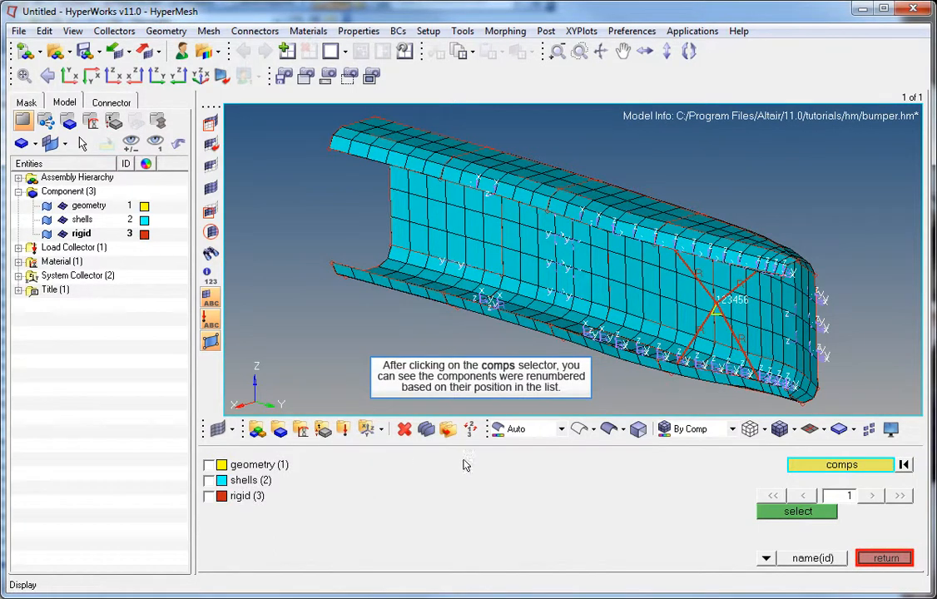
click(886, 558)
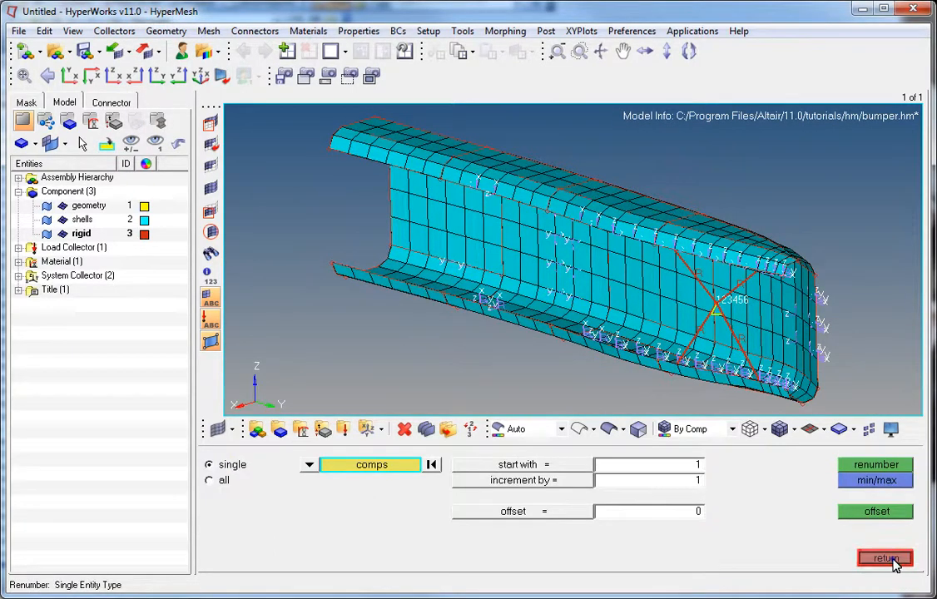
click(886, 558)
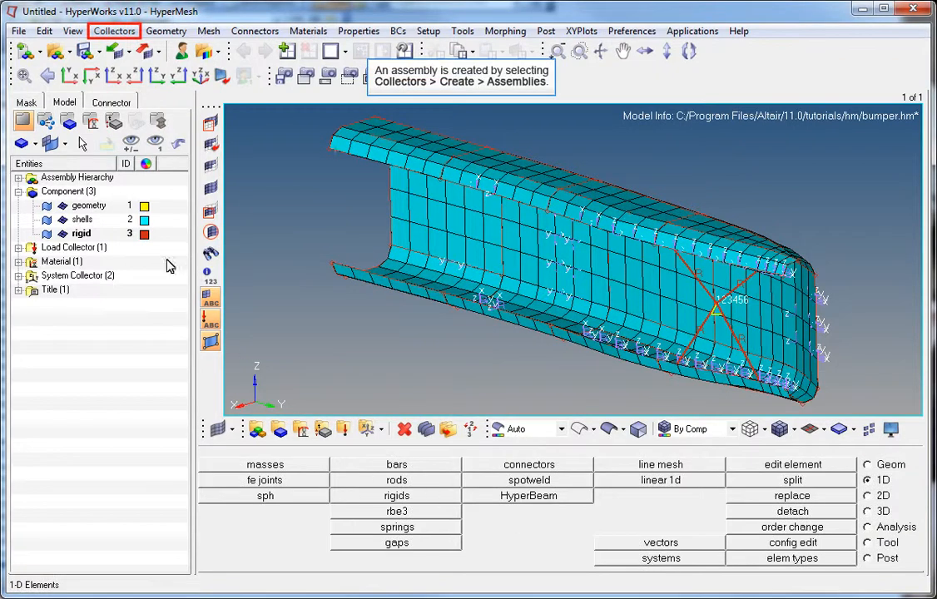
- Create a new assembly named elements
mouse_move(122, 48)
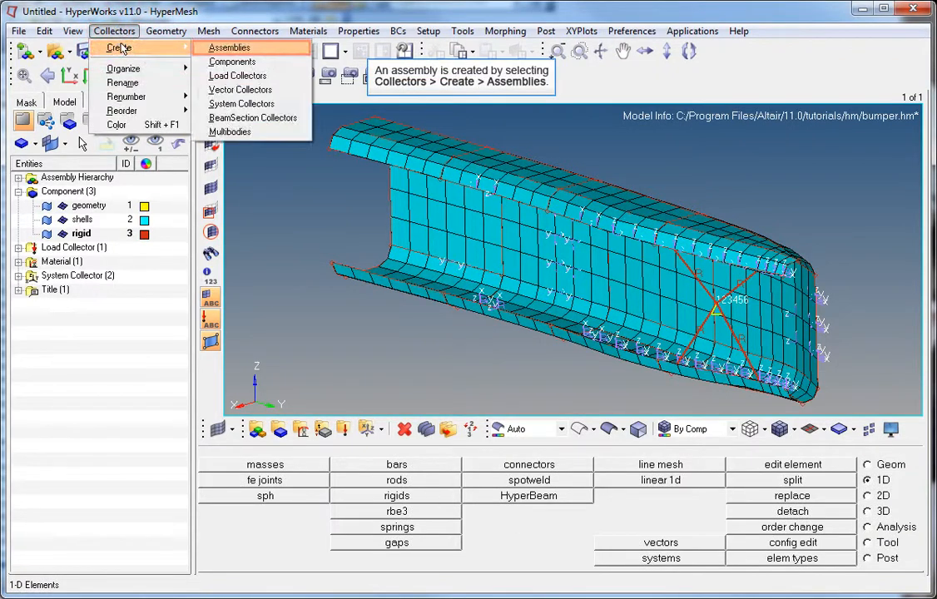
click(243, 60)
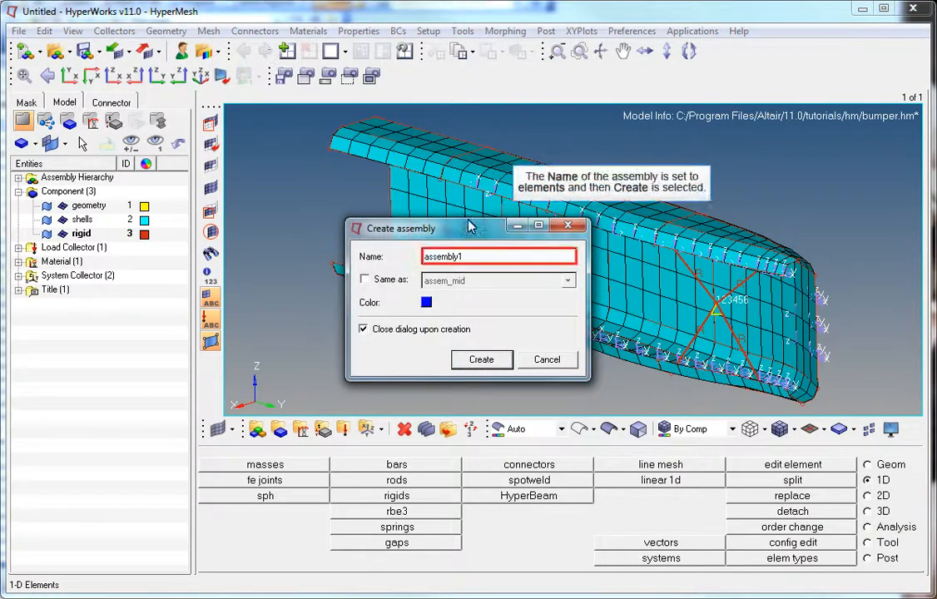
double_click(477, 260)
text(elements)
click(481, 360)
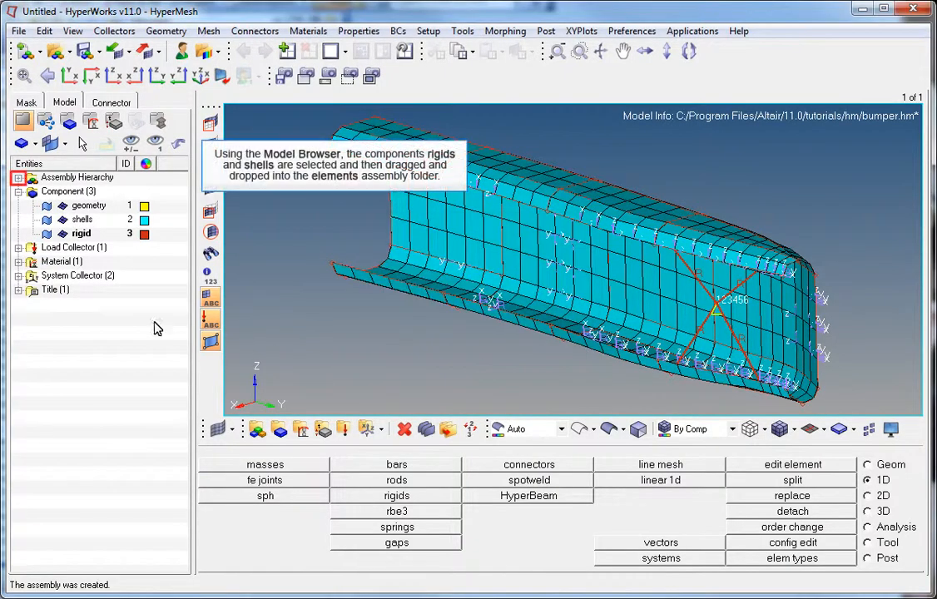
- Move the shells and rigid components into the elements assembly in the assembly hierarchy
click(18, 177)
click(82, 219)
ctrl+click(82, 234)
drag(82, 234, 83, 246)
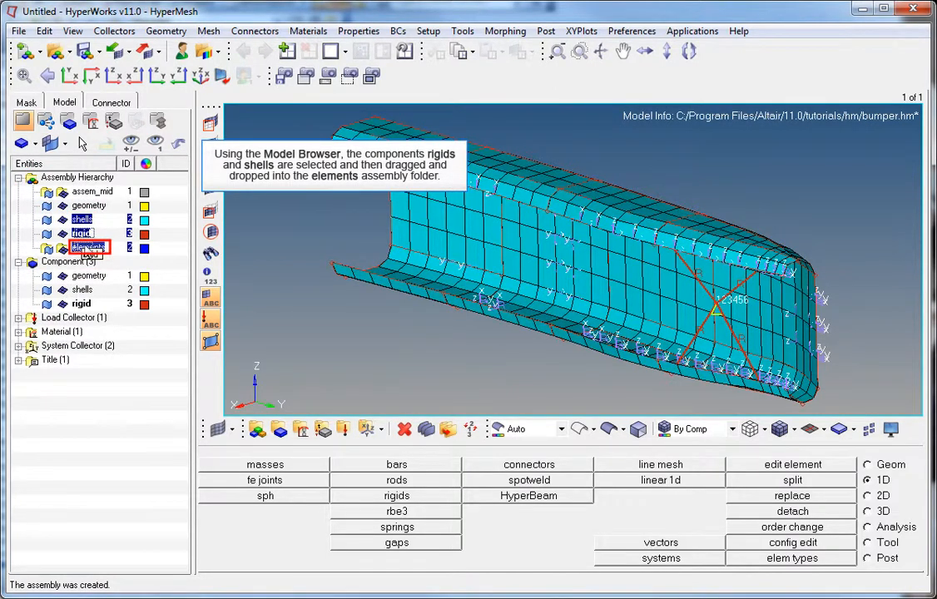
drag(84, 246, 83, 247)
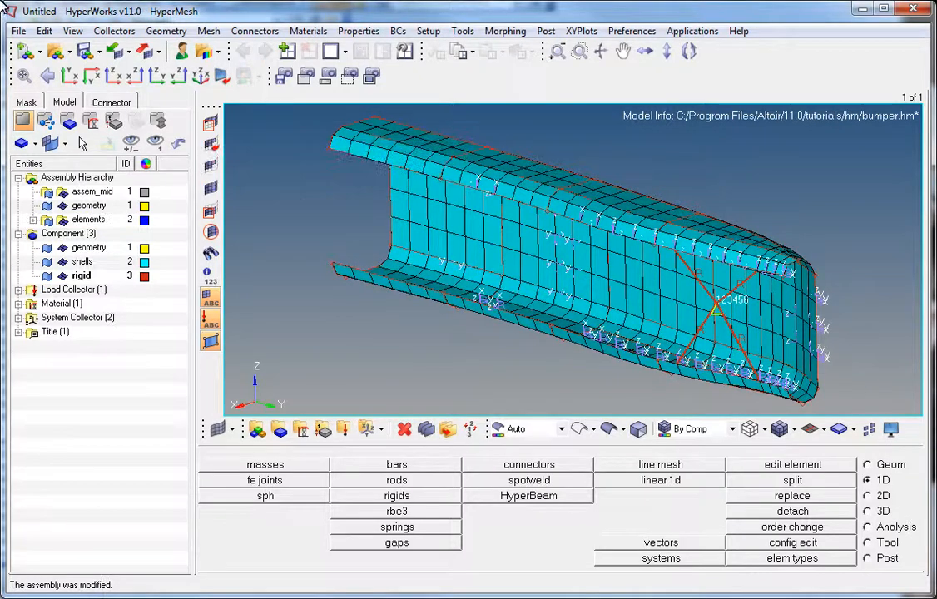
- Create a load collector named constraints with the color red
right_click(81, 373)
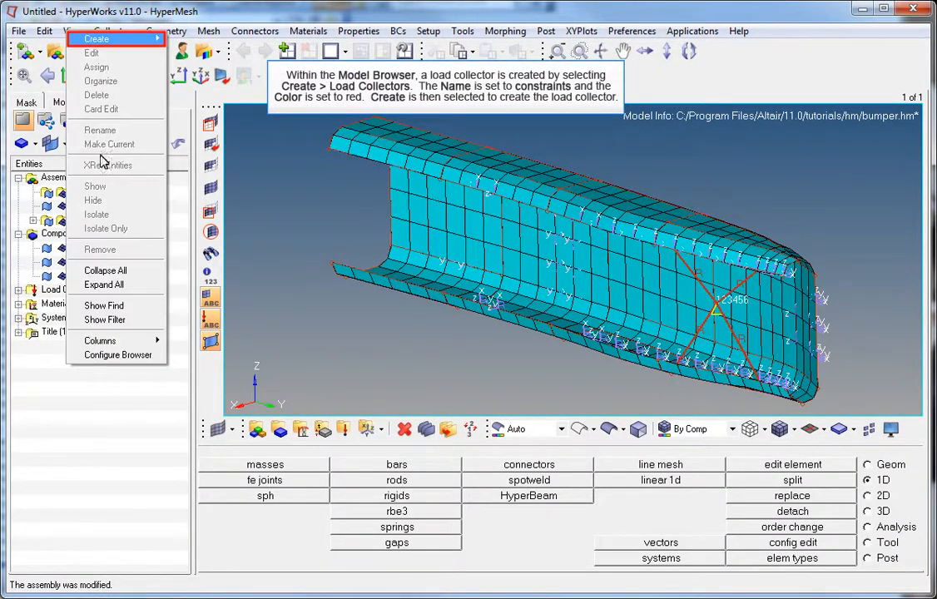
mouse_move(104, 44)
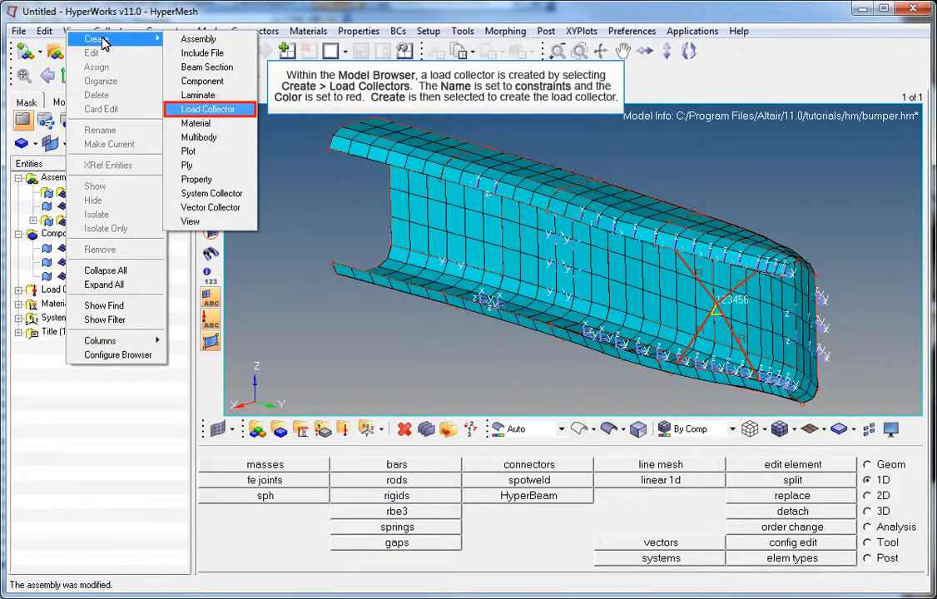
click(233, 111)
text(constraints)
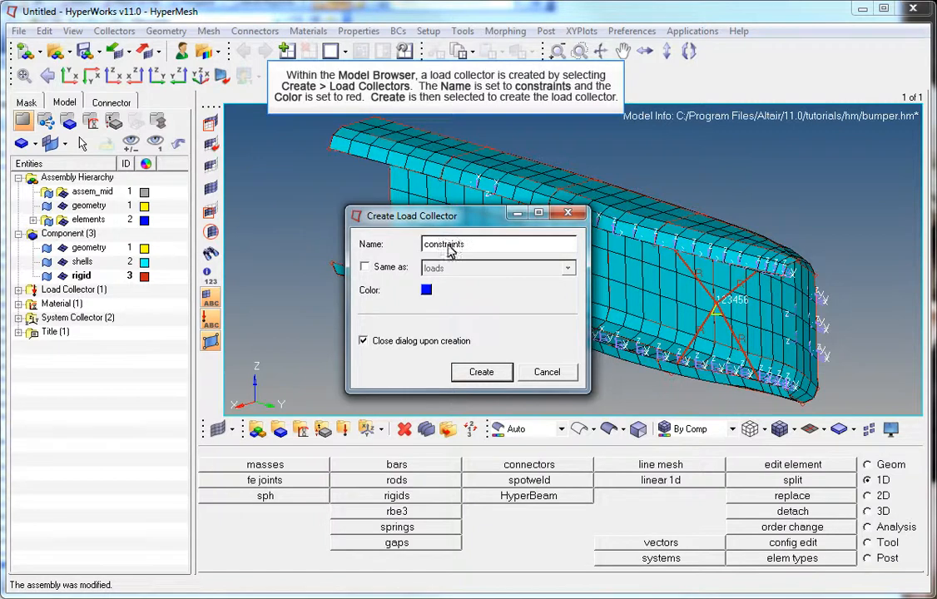
click(427, 289)
click(361, 218)
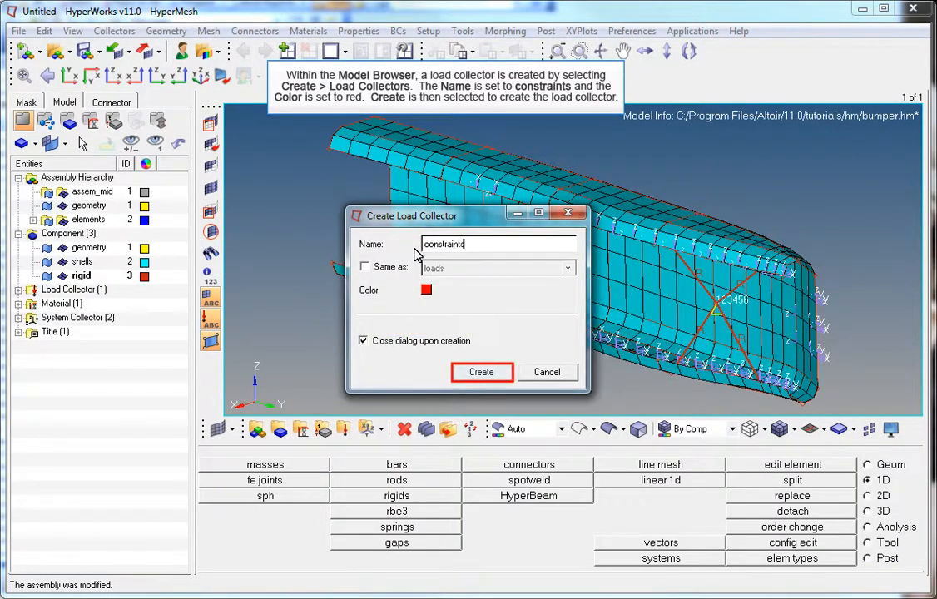
click(481, 372)
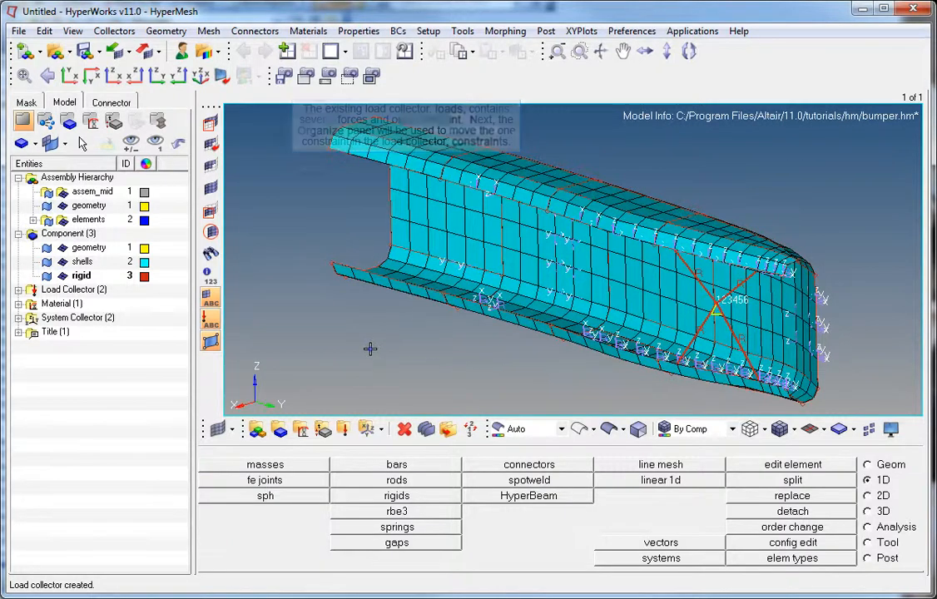
- Organize all loads of configuration const, displayed or not, by moving them into the constraints load collector
click(114, 31)
mouse_move(125, 71)
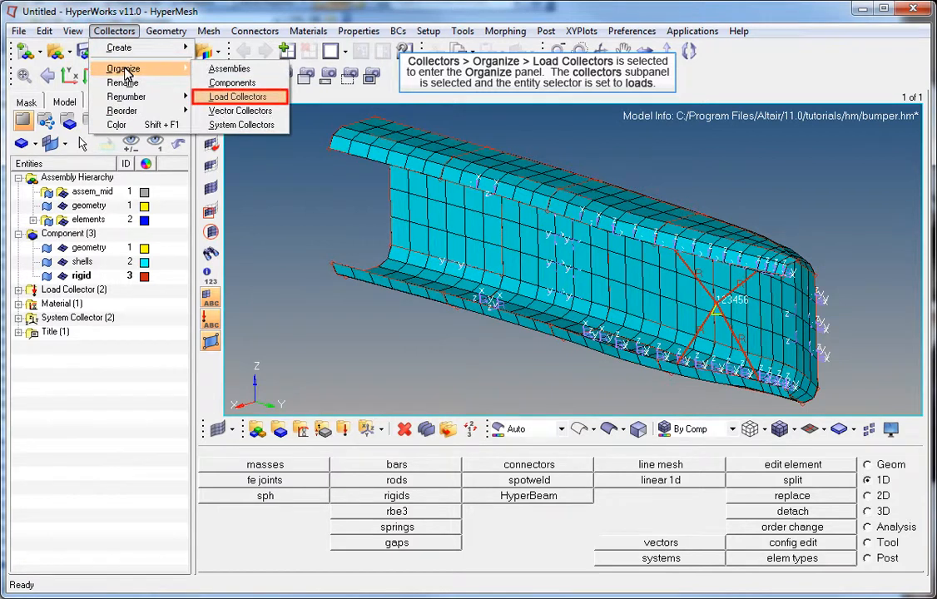
click(237, 96)
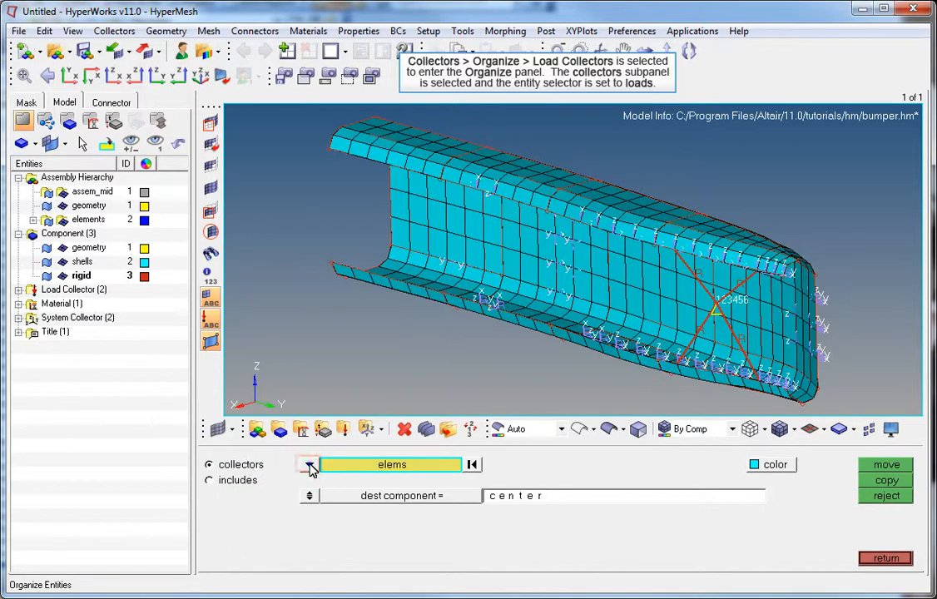
click(309, 465)
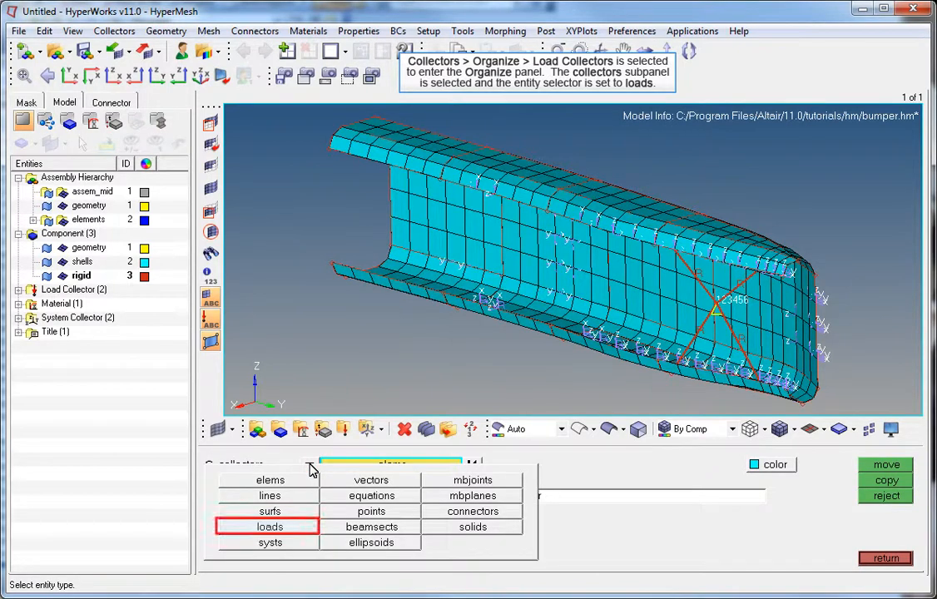
click(289, 527)
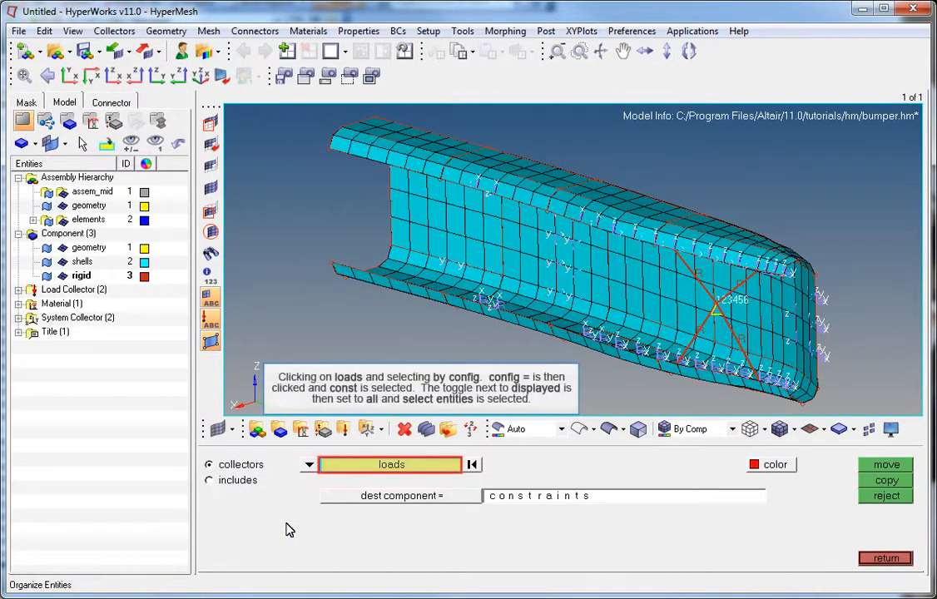
click(377, 468)
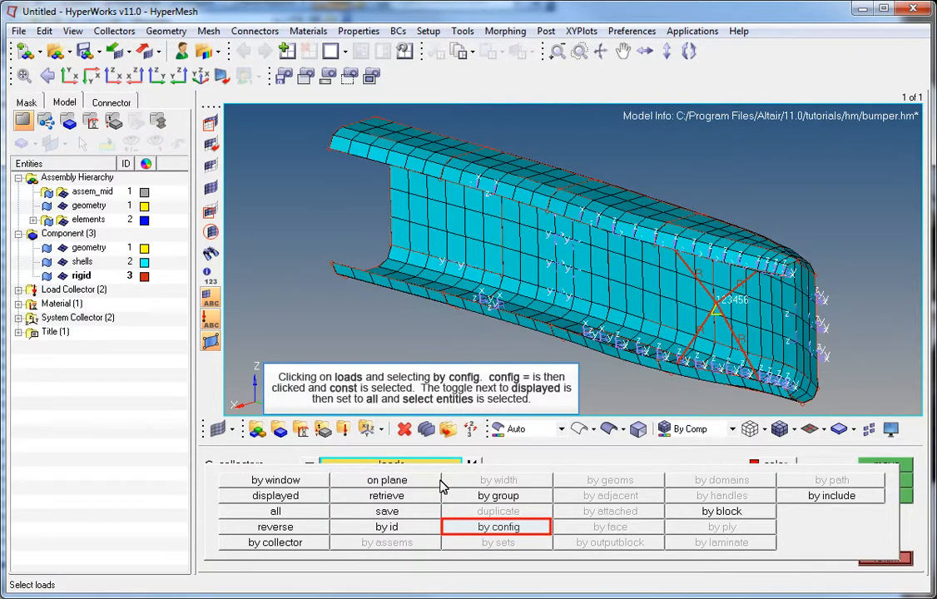
click(464, 530)
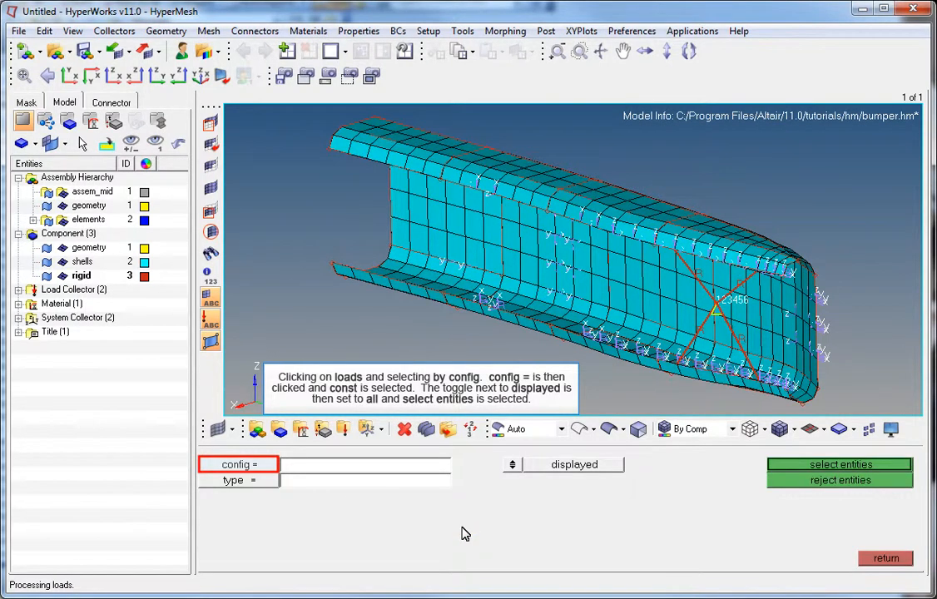
click(232, 465)
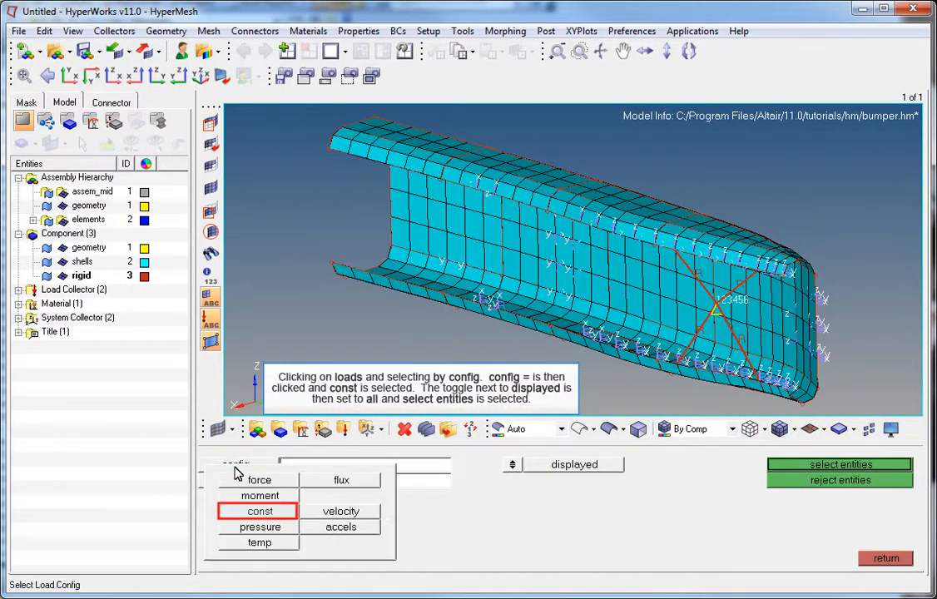
click(278, 511)
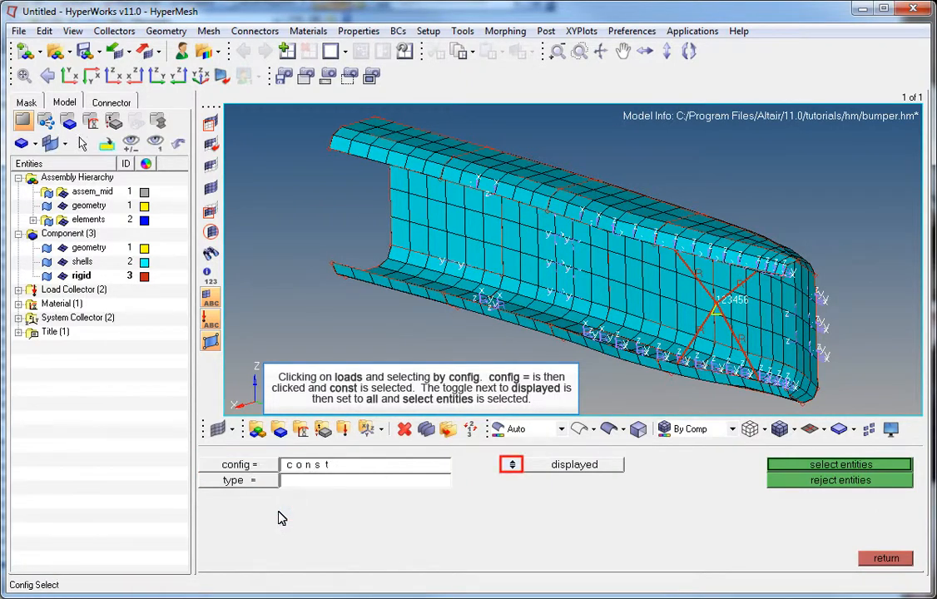
click(512, 465)
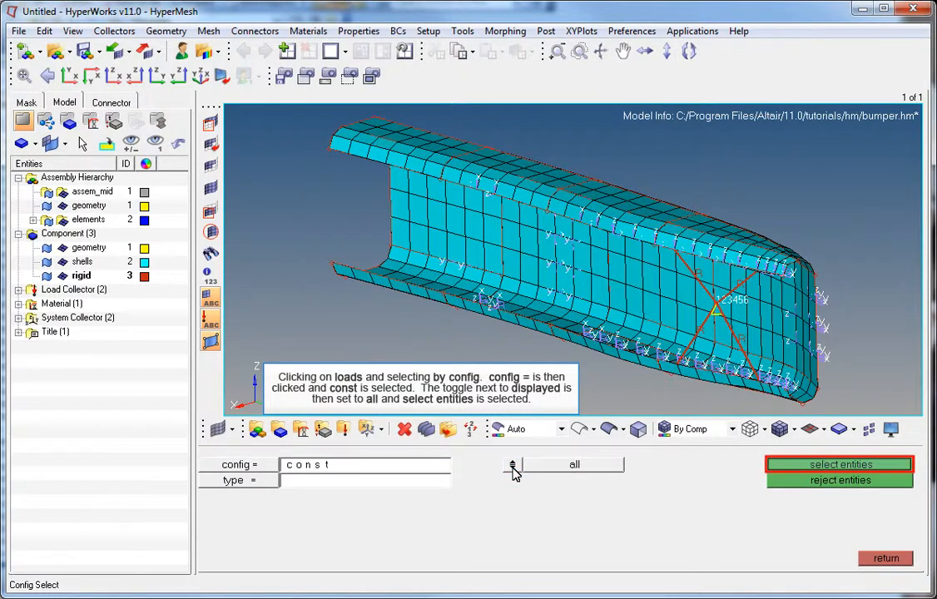
click(843, 467)
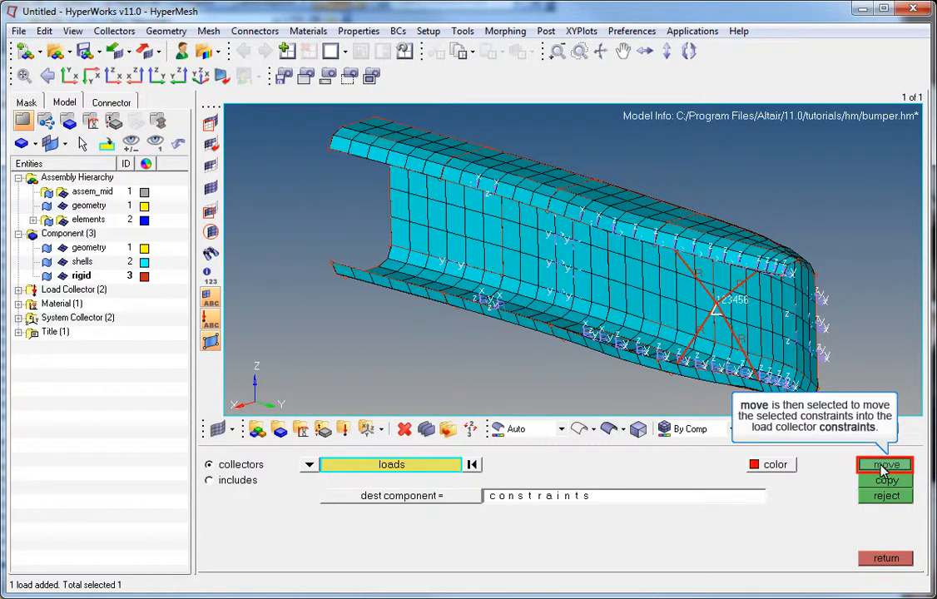
click(884, 467)
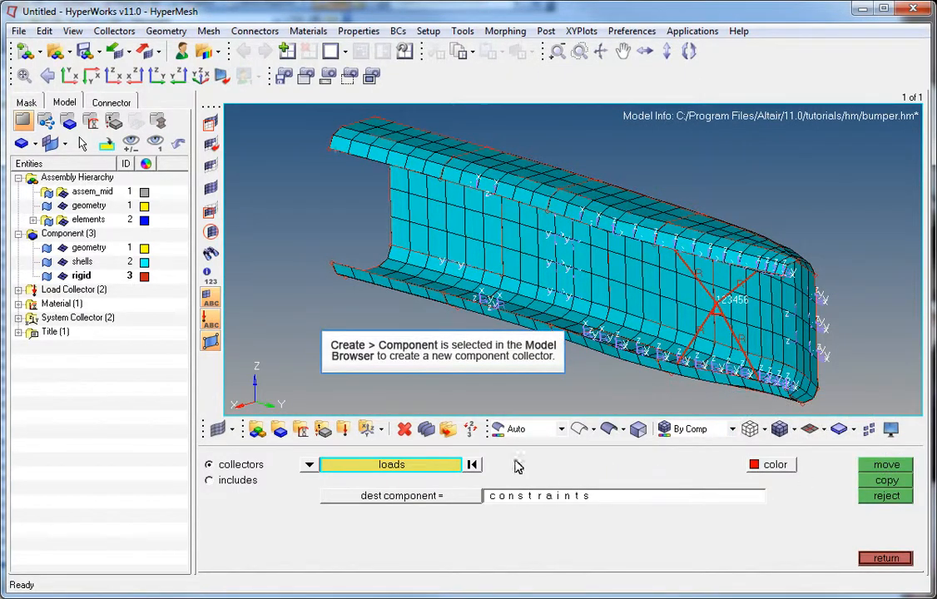
- Create a component named component1 with the color pink
right_click(74, 380)
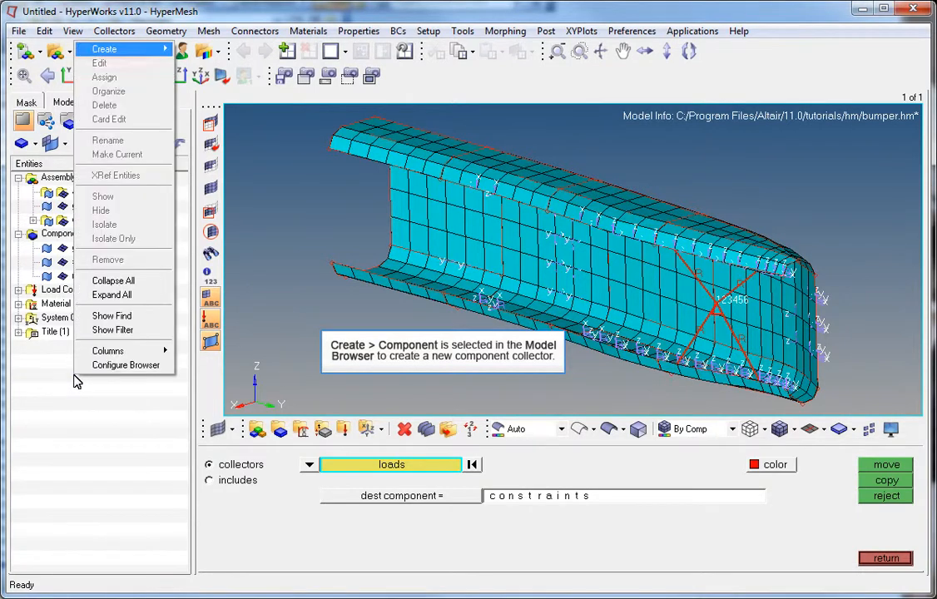
mouse_move(147, 53)
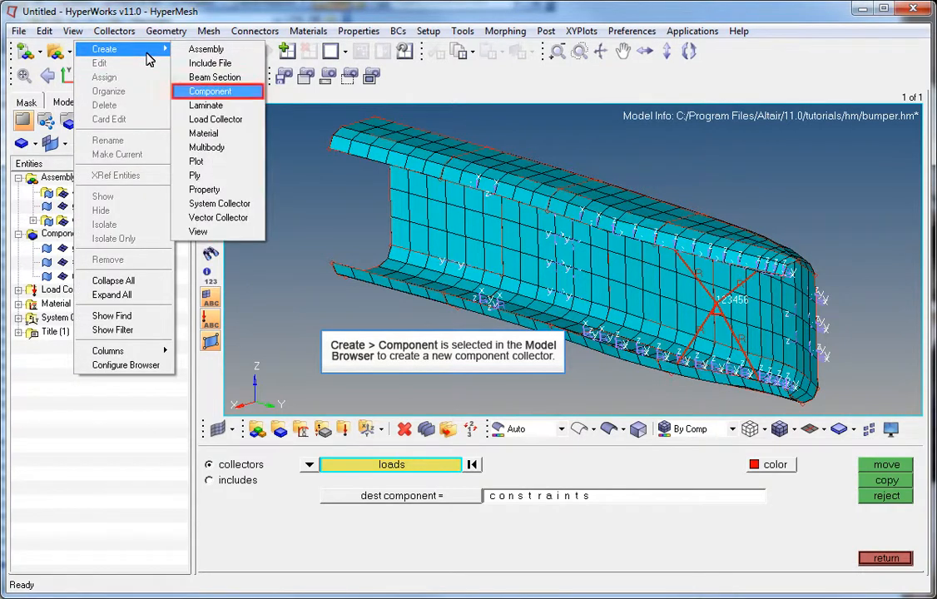
click(210, 92)
text(component1)
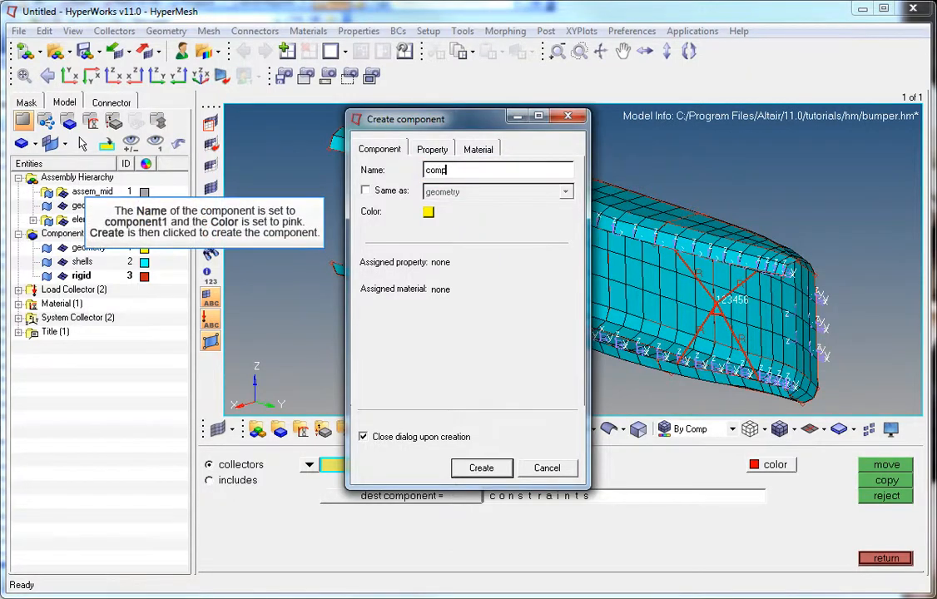
click(428, 212)
click(468, 172)
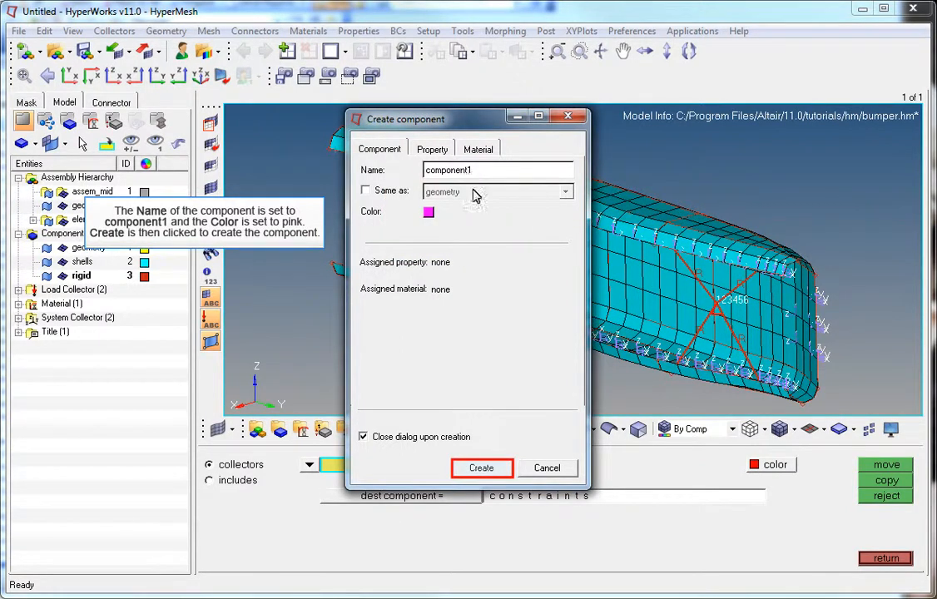
click(481, 468)
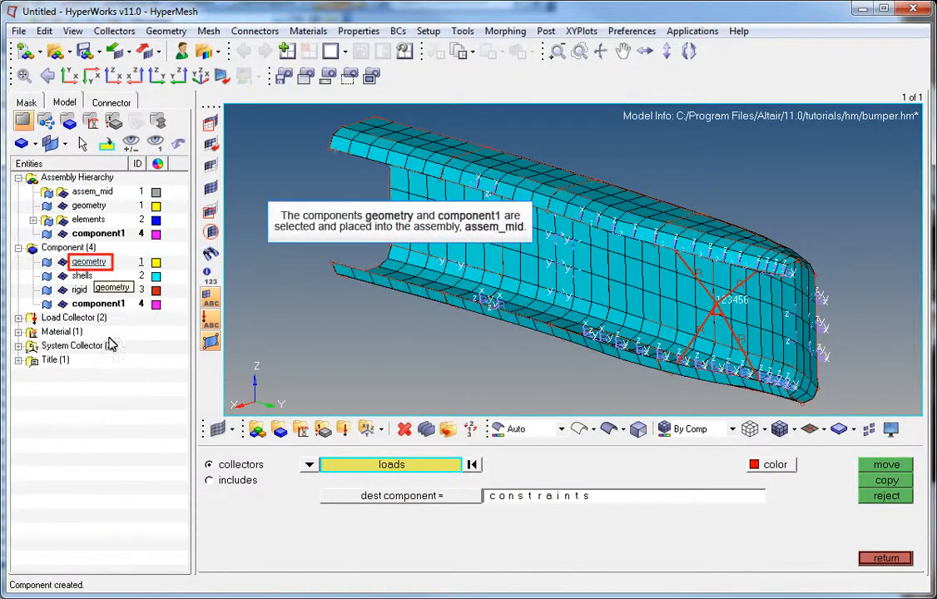
- Move the components geometry and component1 together into the assem_mid assembly
click(88, 262)
ctrl+click(98, 304)
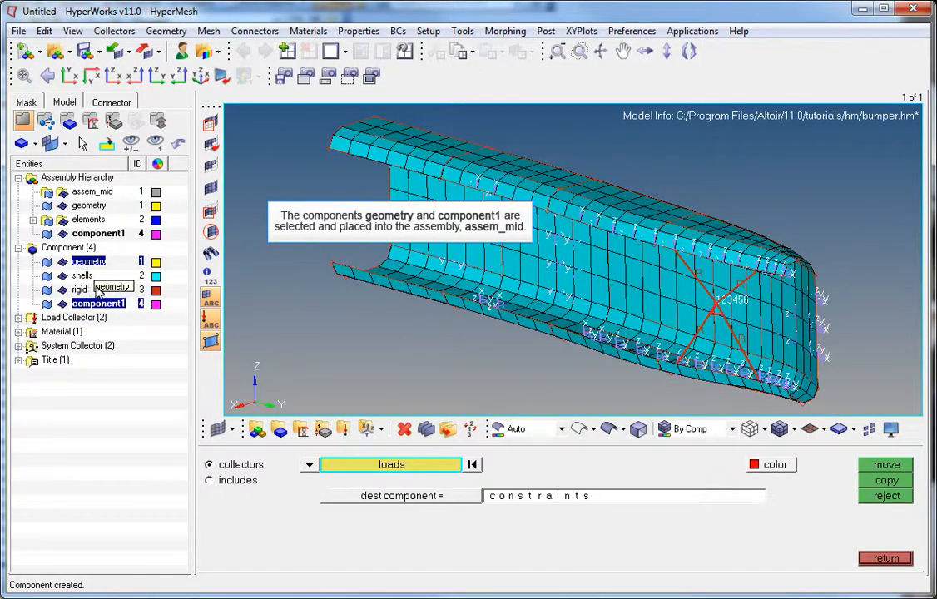
drag(98, 267, 104, 200)
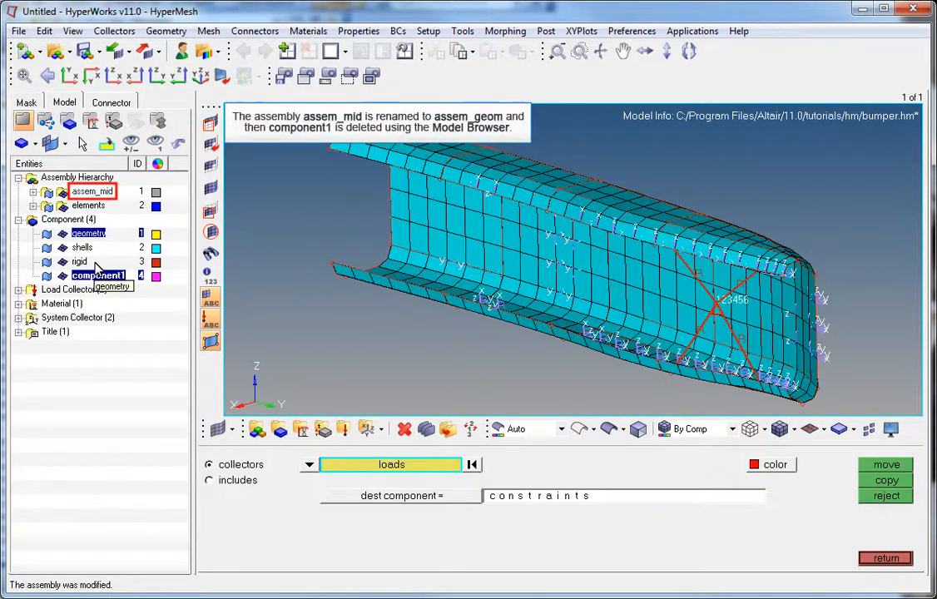
- Rename the assembly assem_mid to assem_geom
right_click(98, 194)
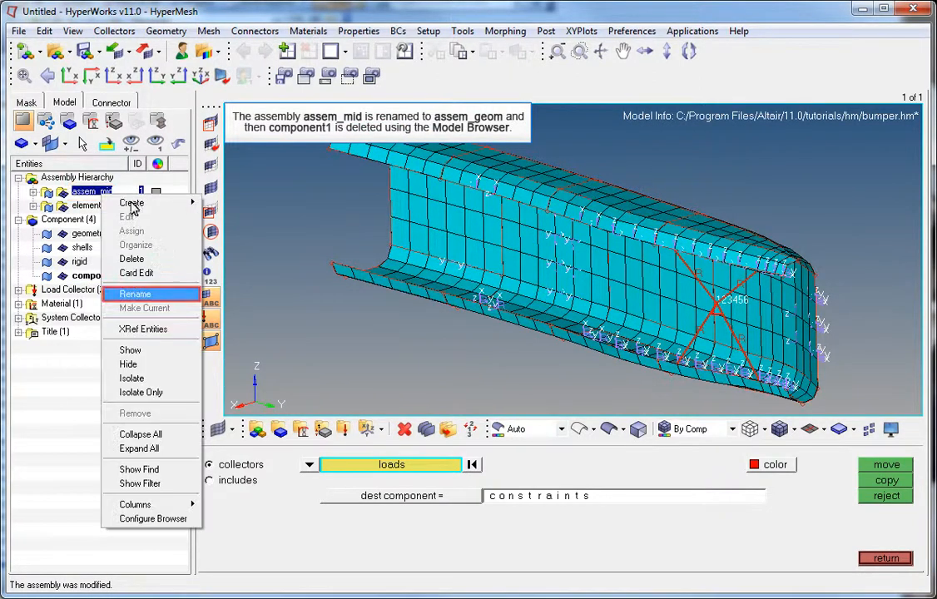
click(135, 294)
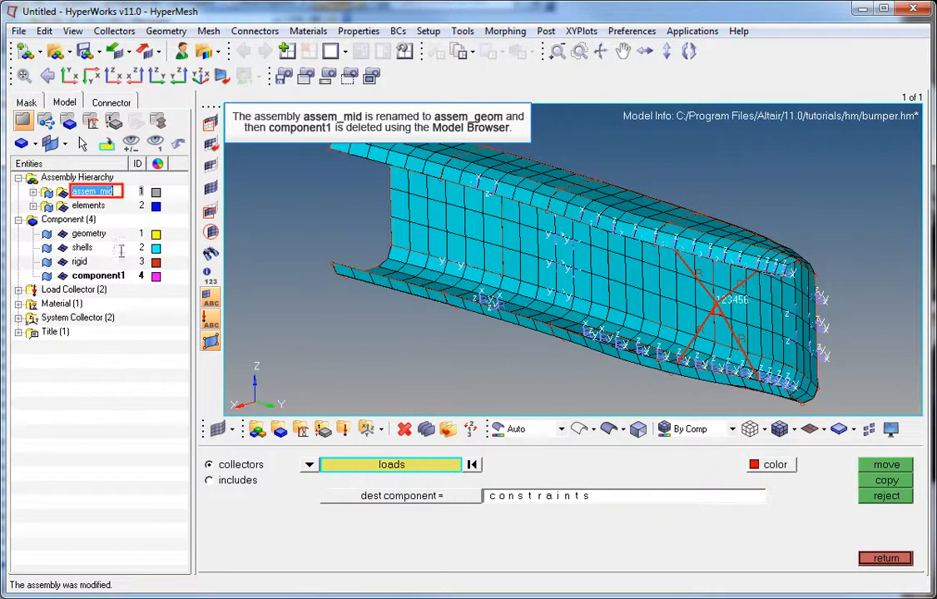
text(assem_g)
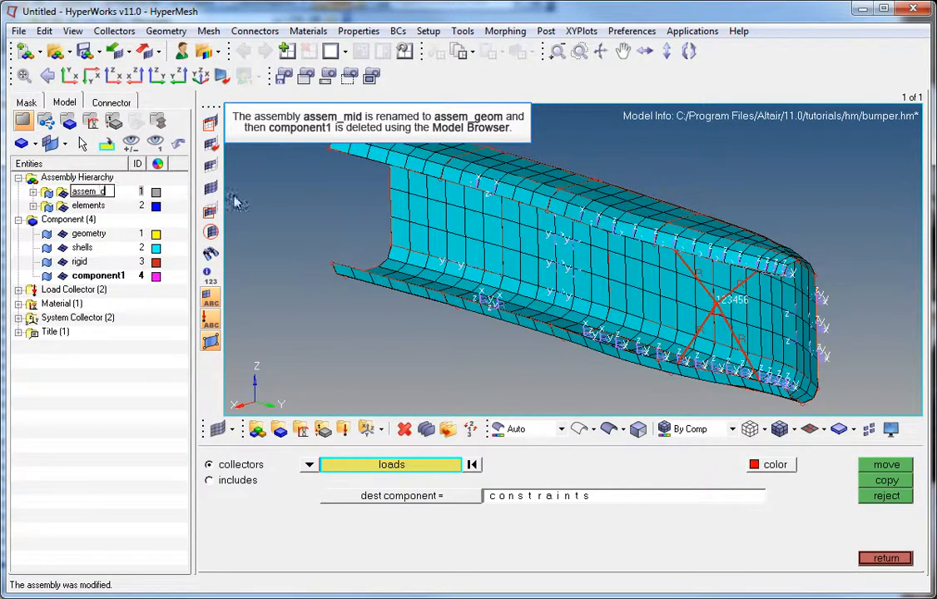
text(eom)
key(Return)
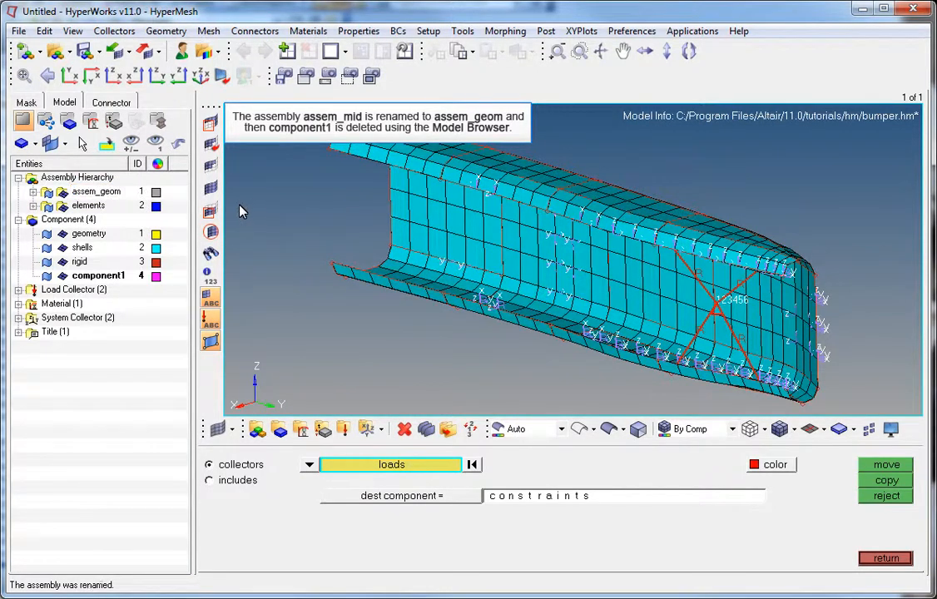
- Expand both assemblies, delete component1 from the model, and make shells the current component
click(34, 193)
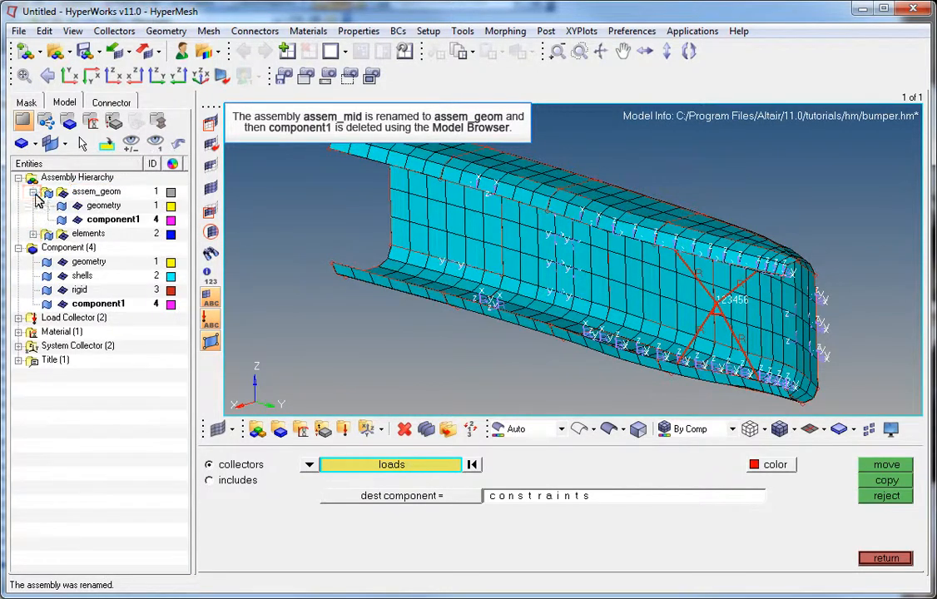
click(34, 234)
right_click(98, 331)
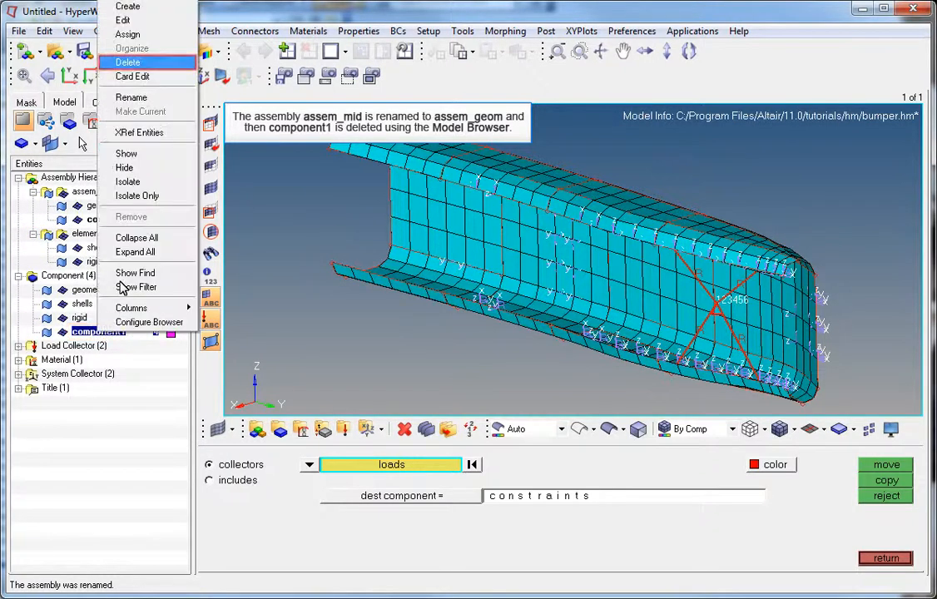
click(126, 63)
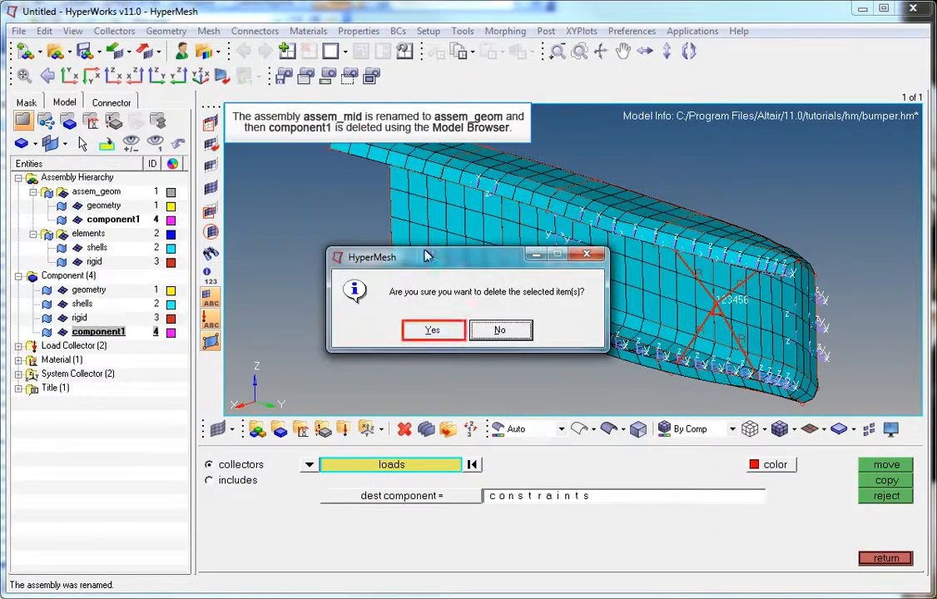
click(433, 330)
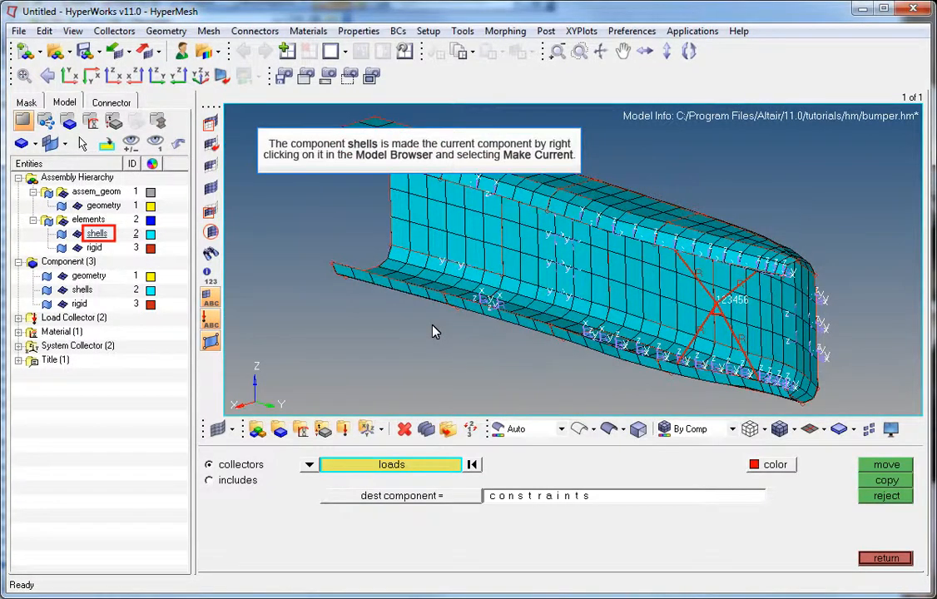
right_click(96, 234)
click(185, 348)
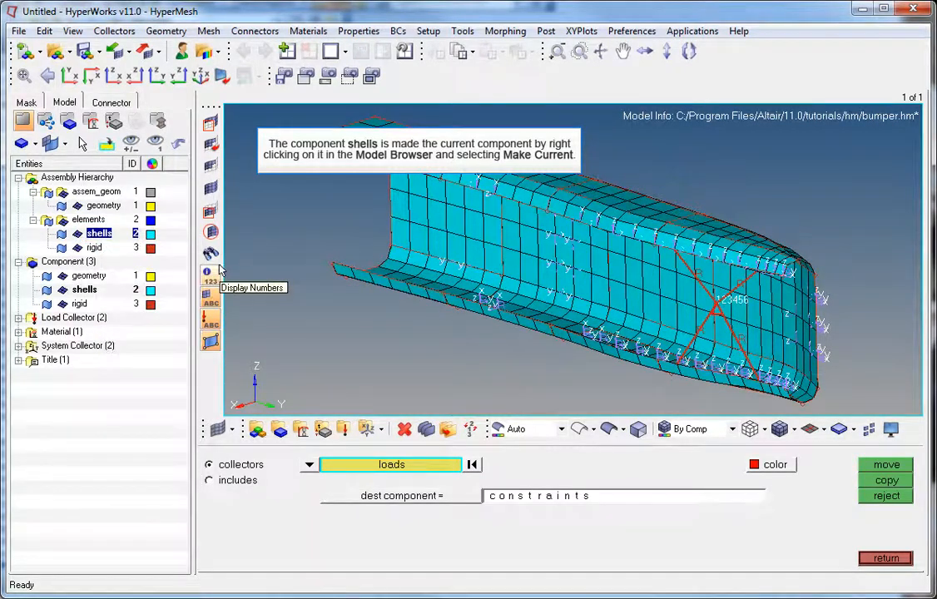